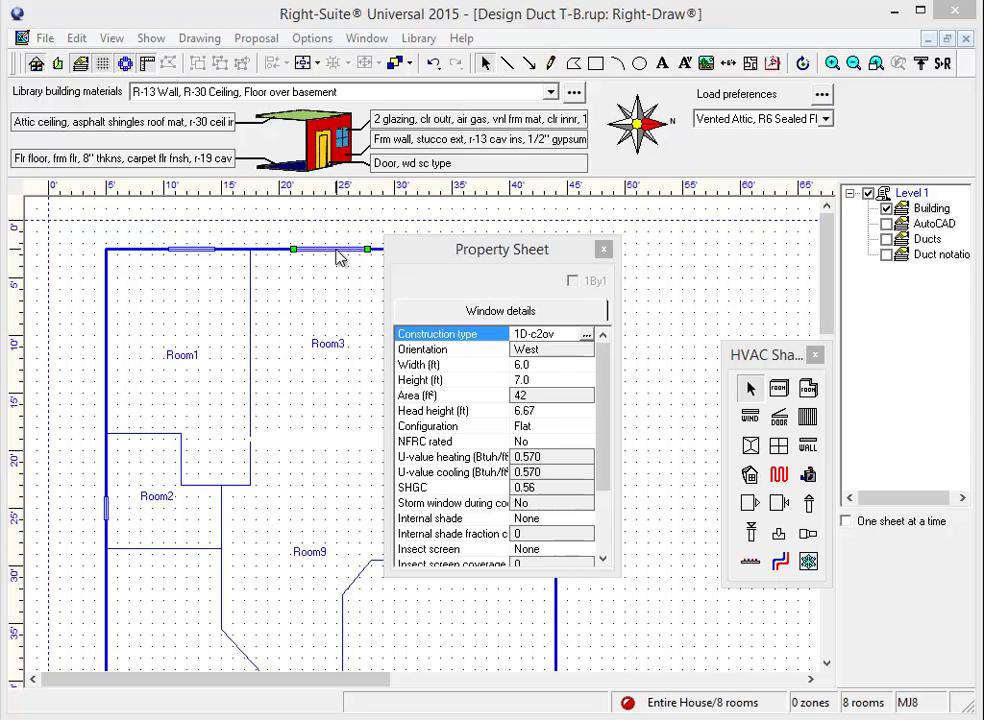
Step: Open the Constructions dialog for the west window's 1D-c2ov double-glazed vinyl-frame construction
click(586, 334)
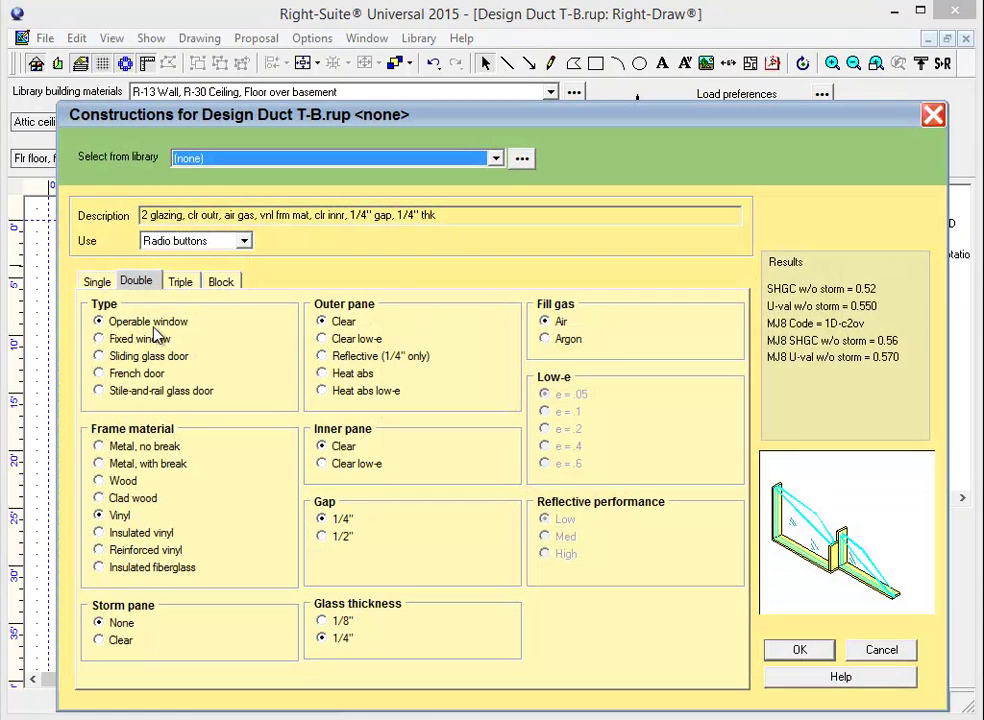
Step: Change the west opening to a 10B-v double French door, after first trying sliding glass door
click(121, 357)
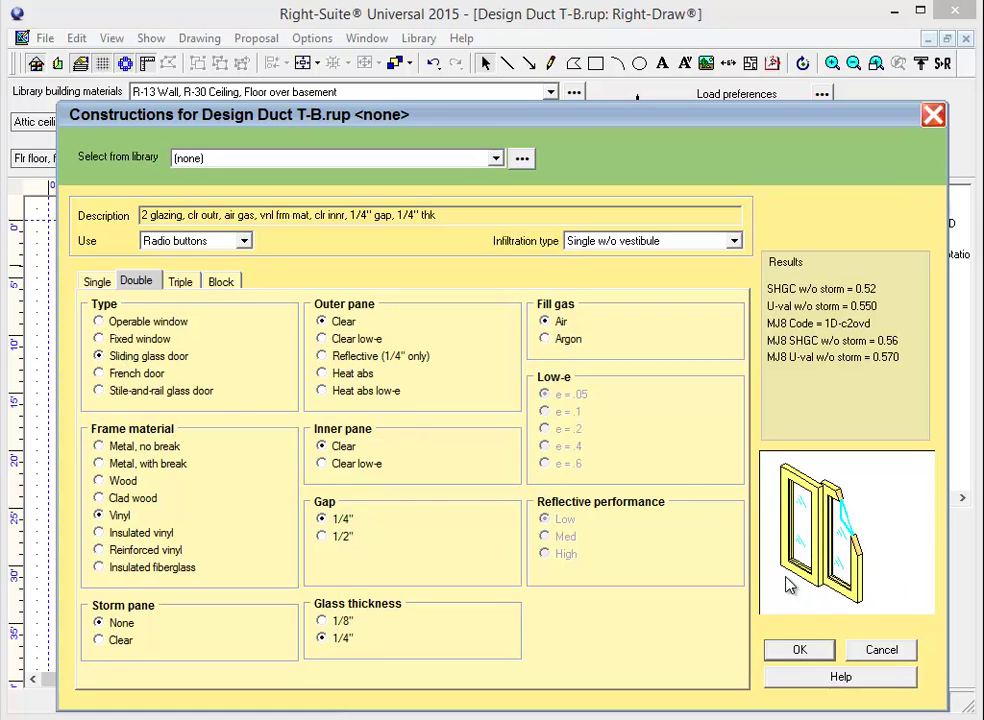
click(800, 651)
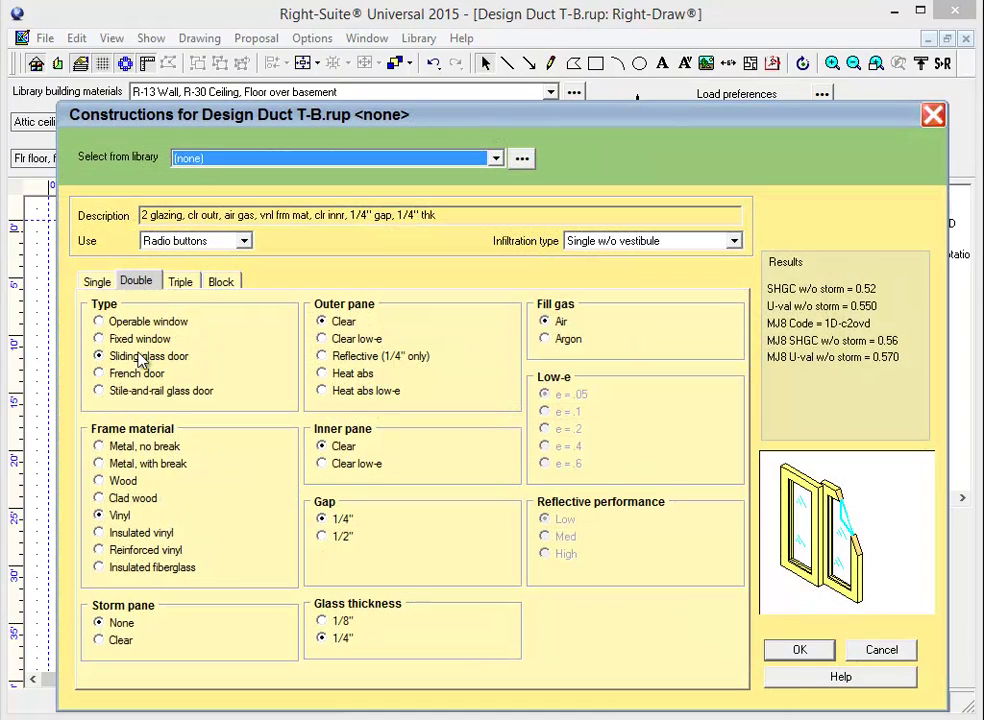
click(100, 373)
click(795, 650)
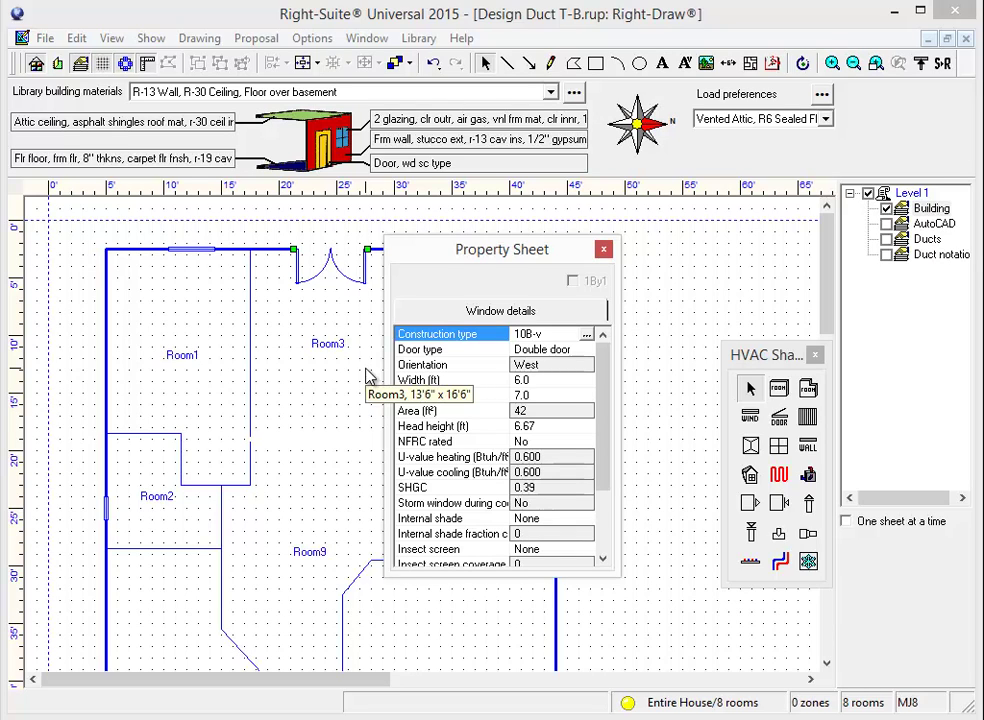
Step: Close the door's Property Sheet and bring up Right-D Duct Preferences for the entire house
click(606, 251)
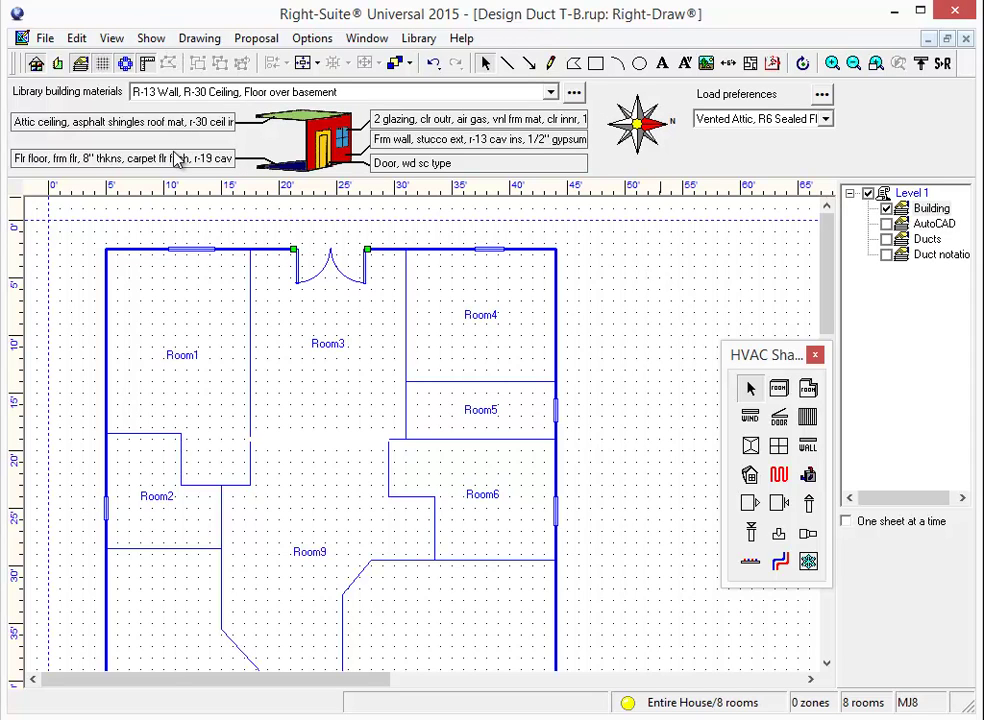
click(166, 41)
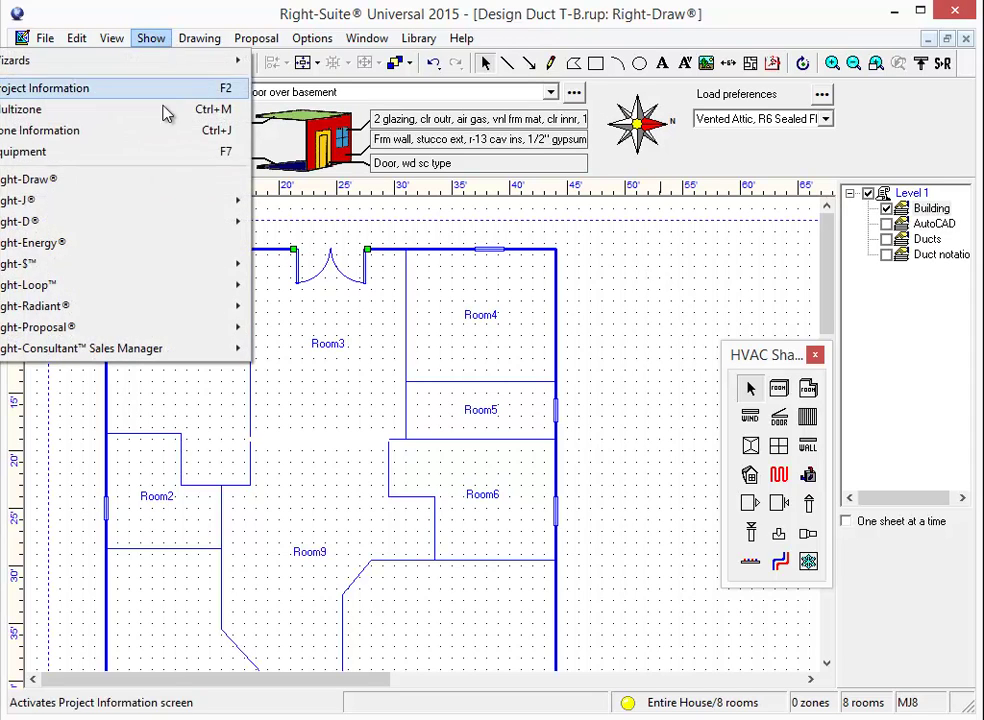
mouse_move(141, 224)
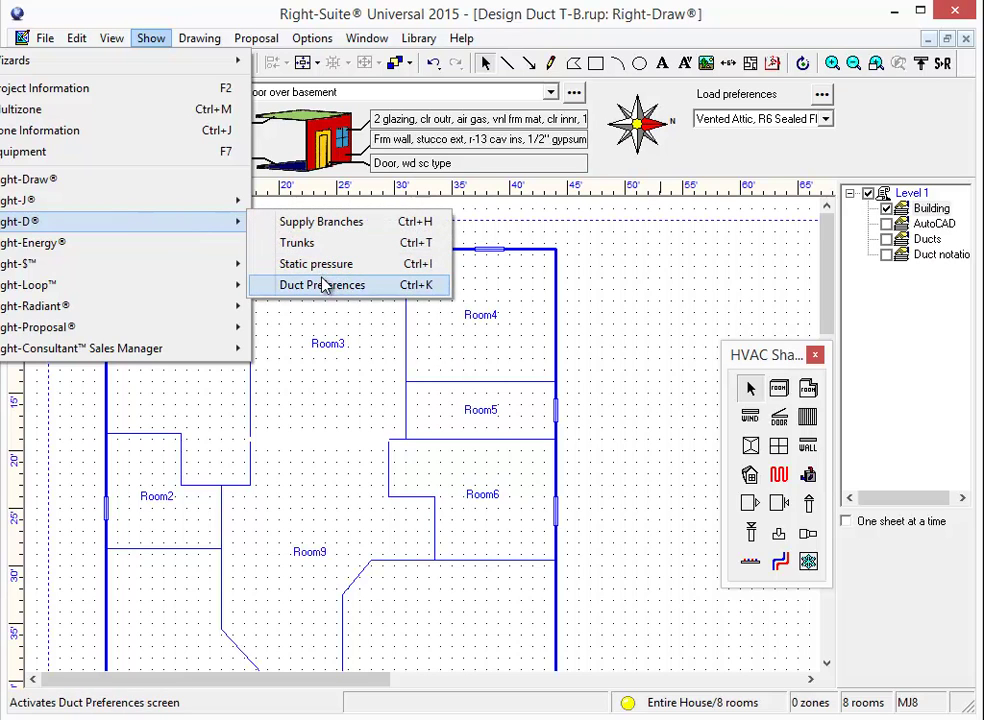
click(318, 285)
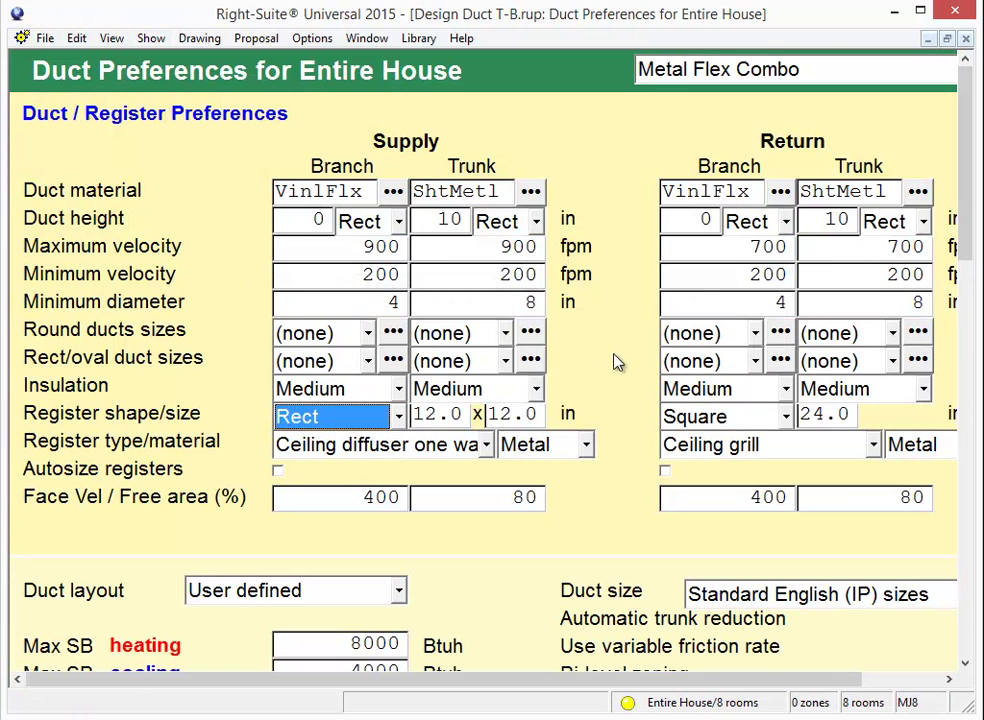
Step: Autosize supply and return registers and make the supply register size 10 x 6 inches
click(481, 481)
click(481, 478)
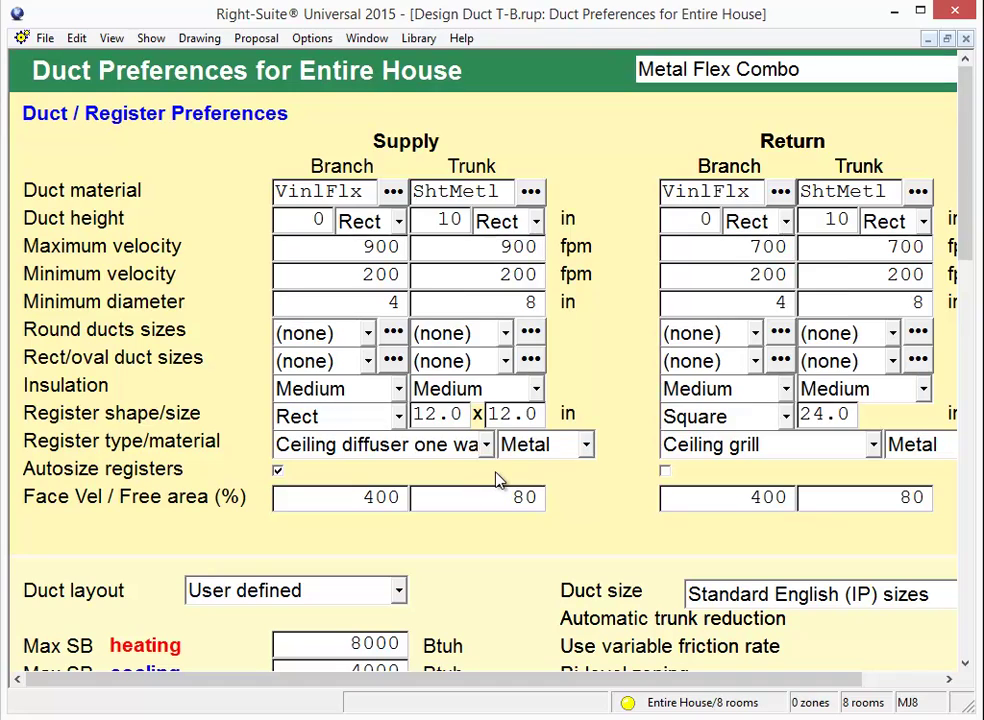
click(666, 472)
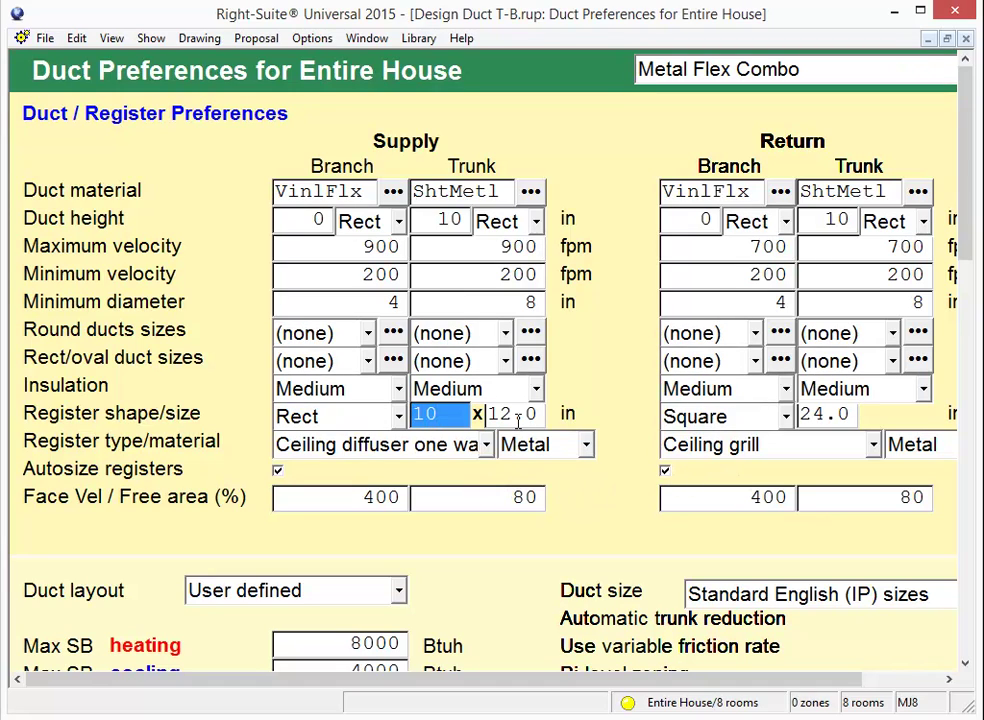
key(Tab)
text(6)
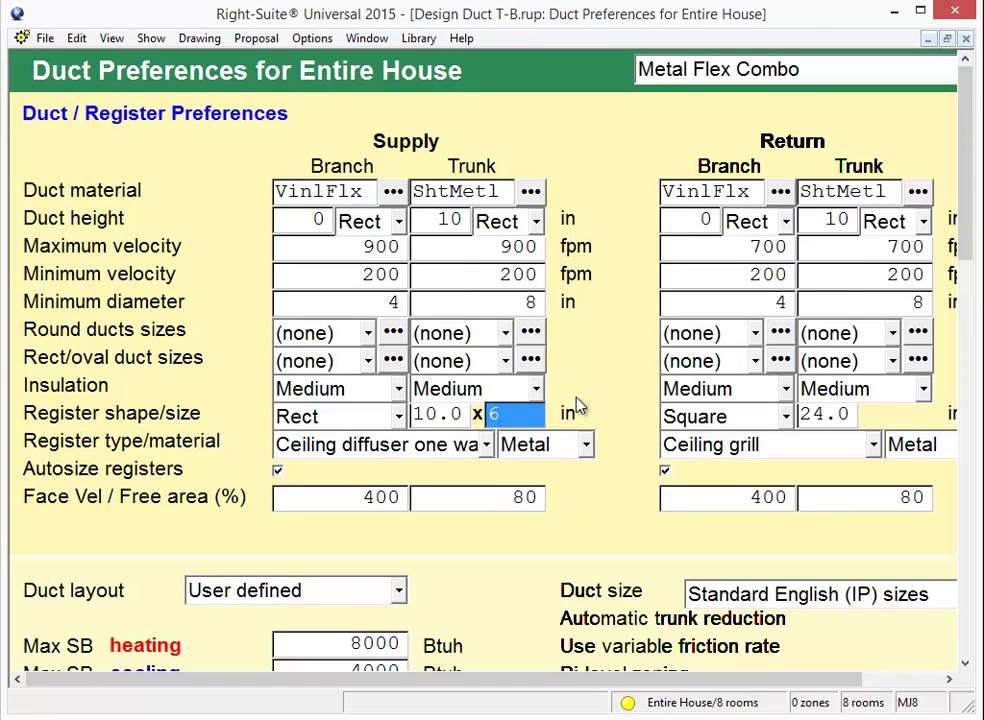
key(Return)
key(Tab)
Step: Set the return register face velocity to 300, leaving supply at 400 with 80% free area
click(500, 497)
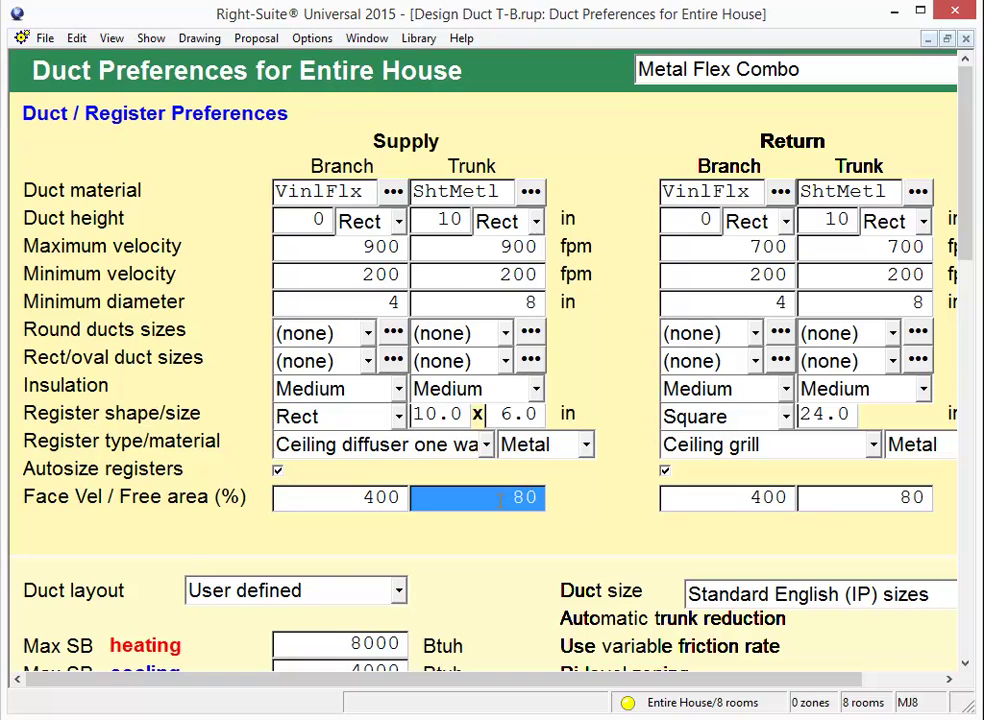
click(352, 497)
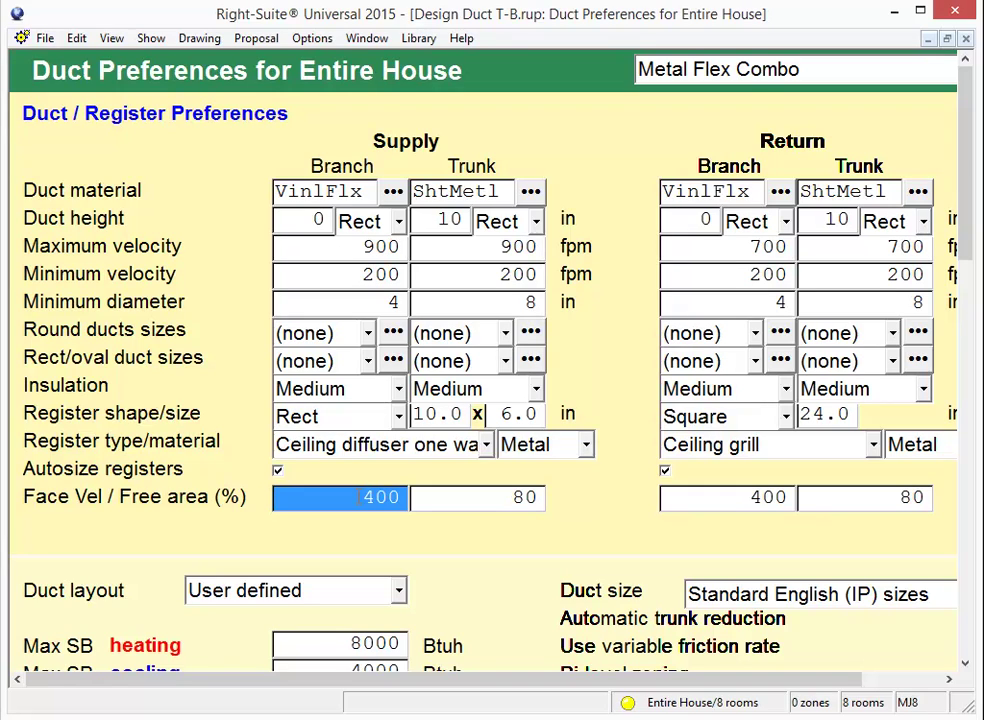
click(497, 498)
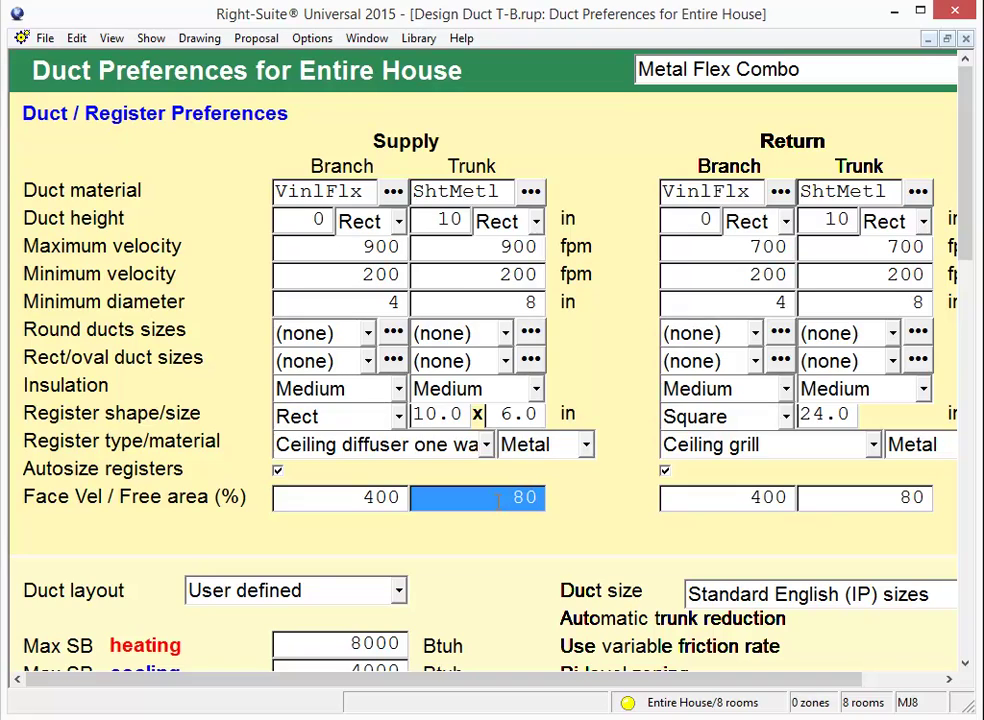
click(714, 497)
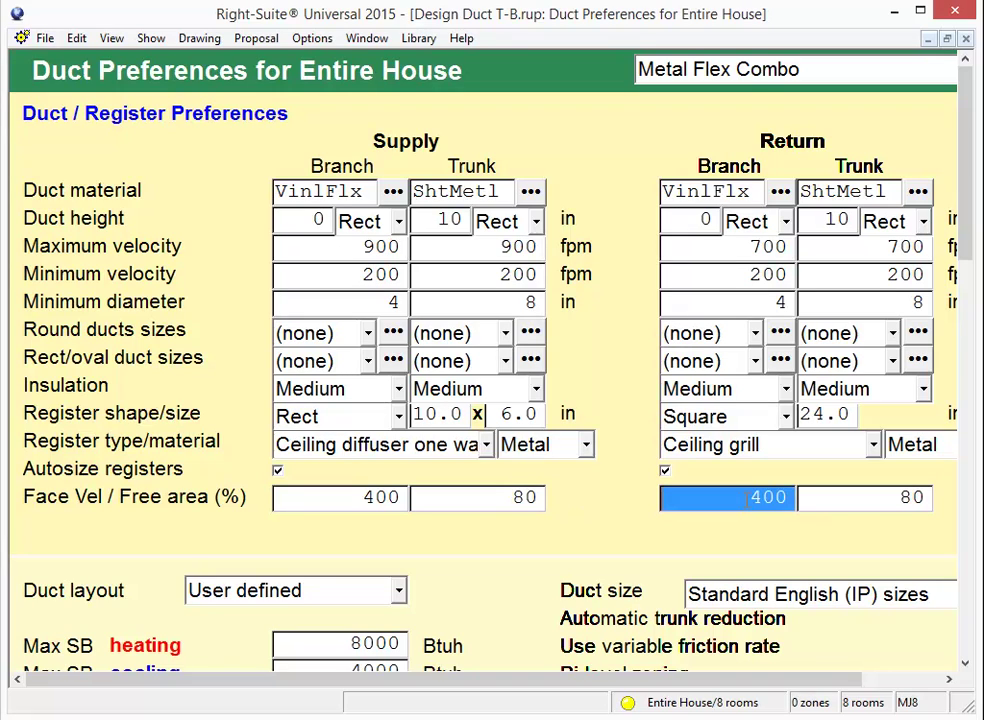
text(300)
click(814, 497)
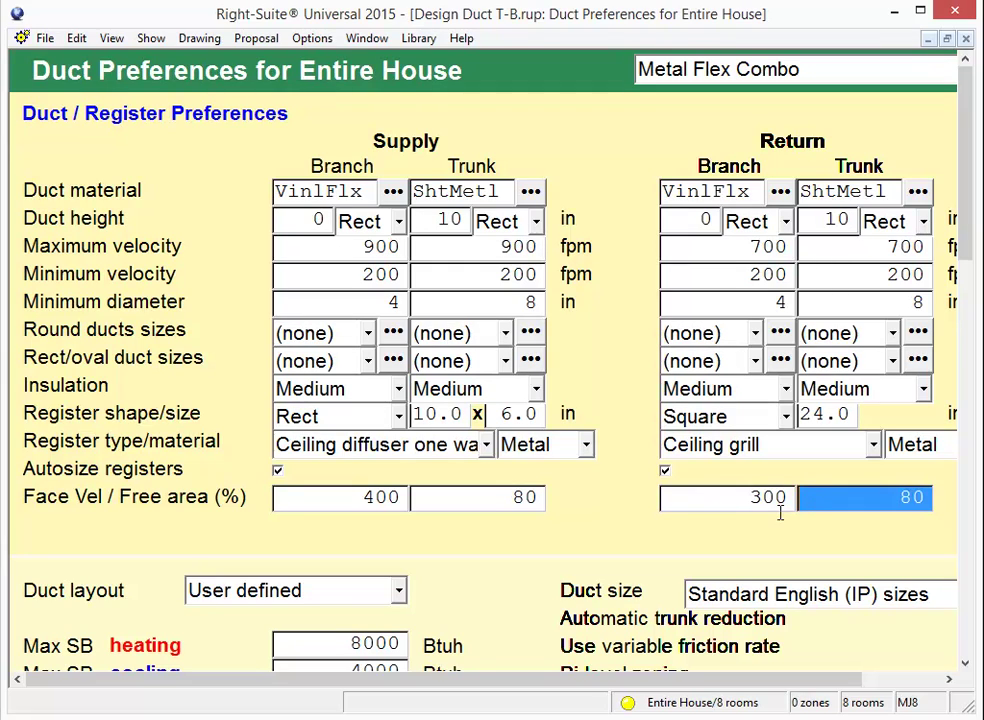
click(481, 503)
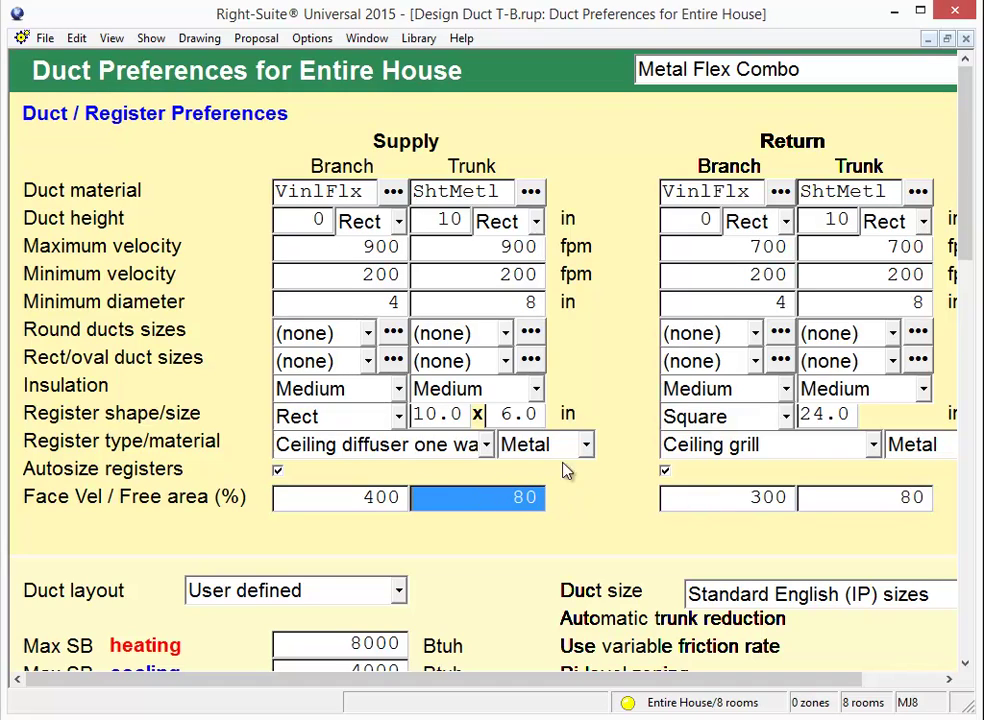
click(151, 38)
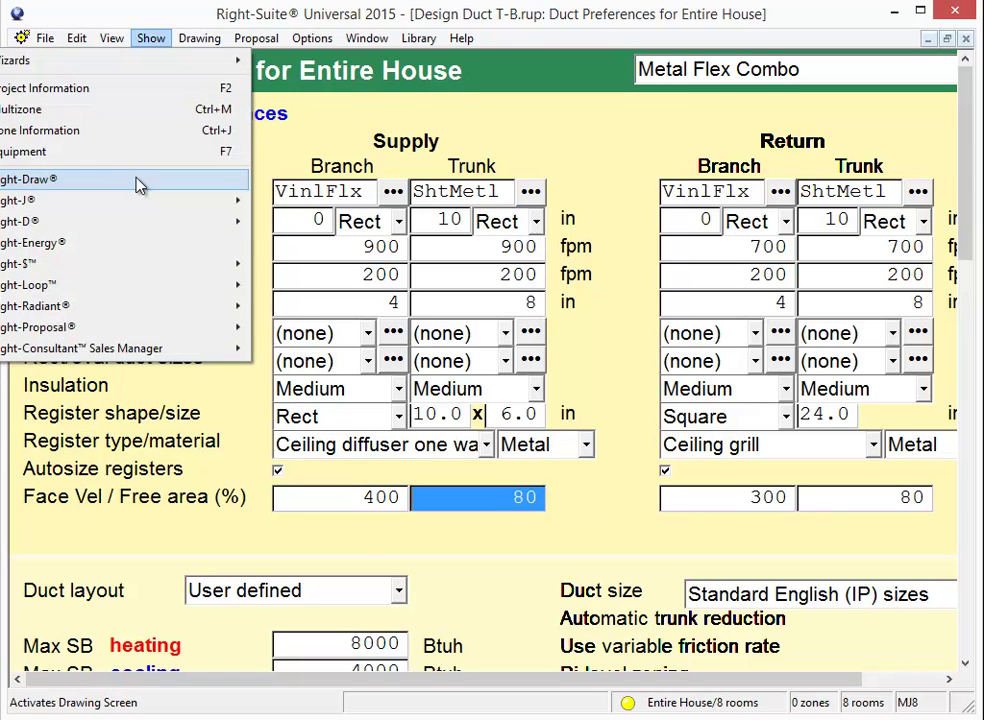
Step: Return to Right-Draw and turn on the Ducts and Duct notation layers
click(138, 182)
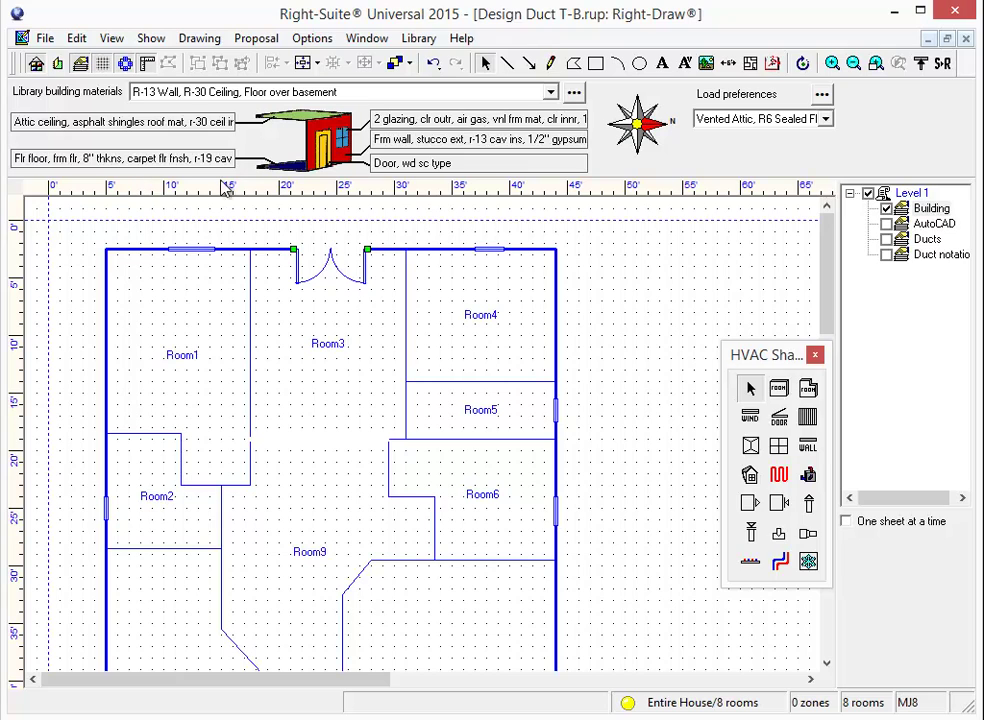
click(886, 239)
click(886, 254)
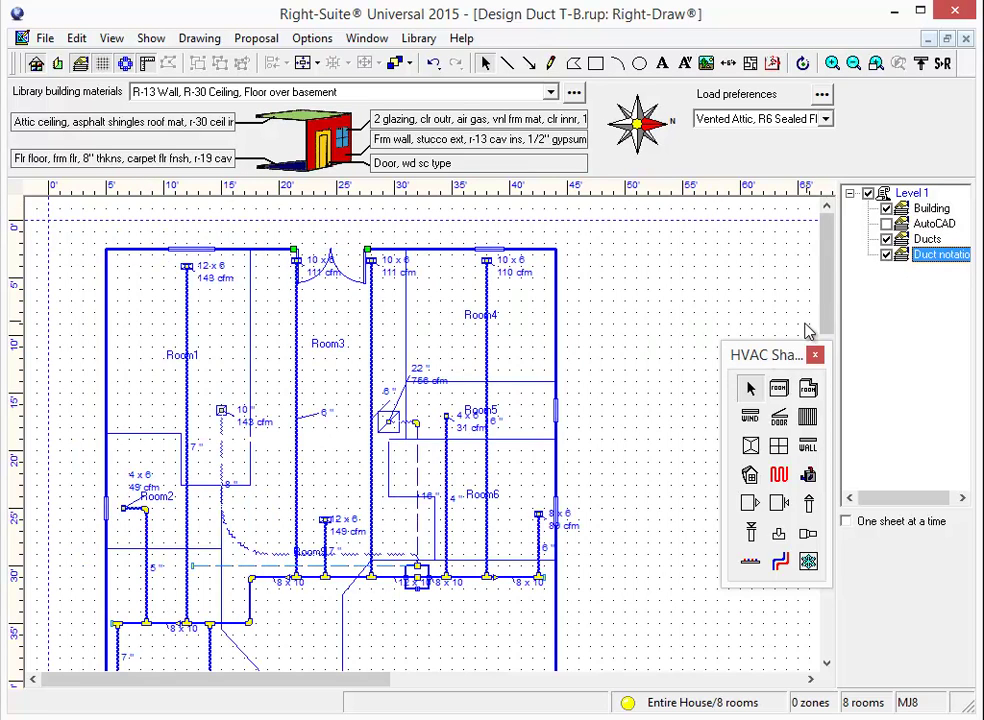
Step: Review duct notations (10x6 at 110/111 cfm, 22" 756 cfm, 12x6 143 cfm) and select the Room3 duct
click(509, 268)
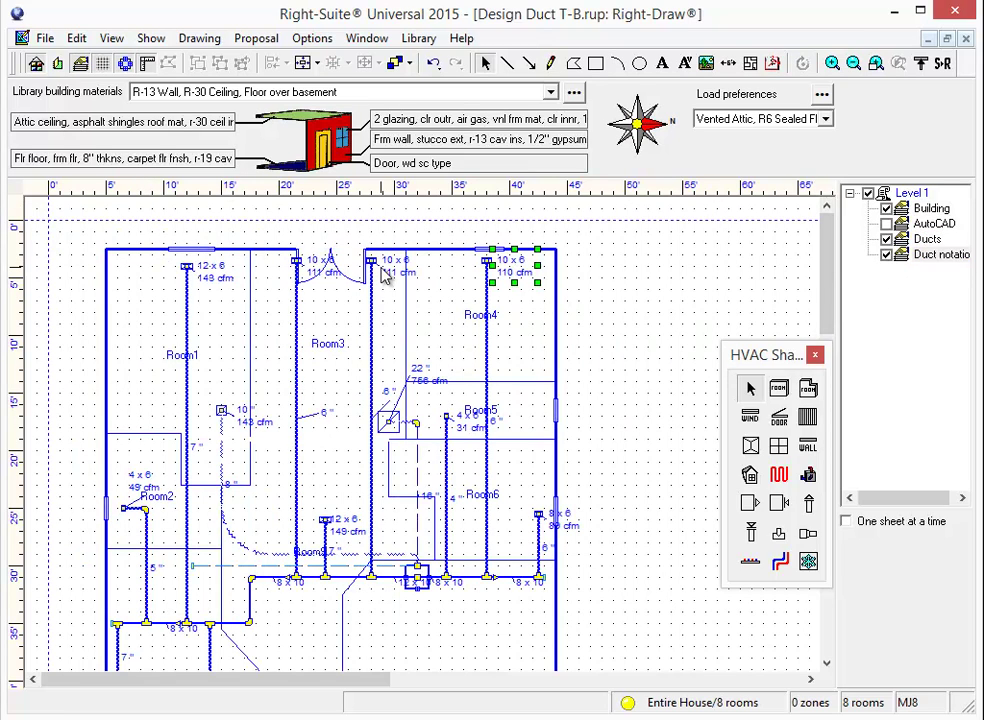
click(395, 264)
click(428, 376)
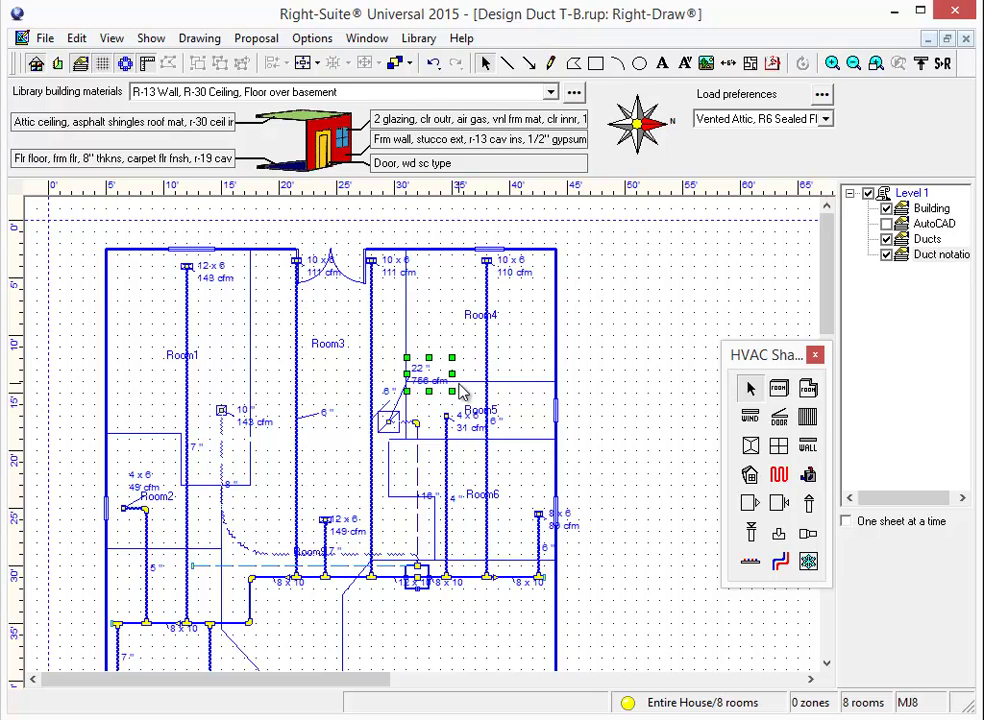
click(238, 272)
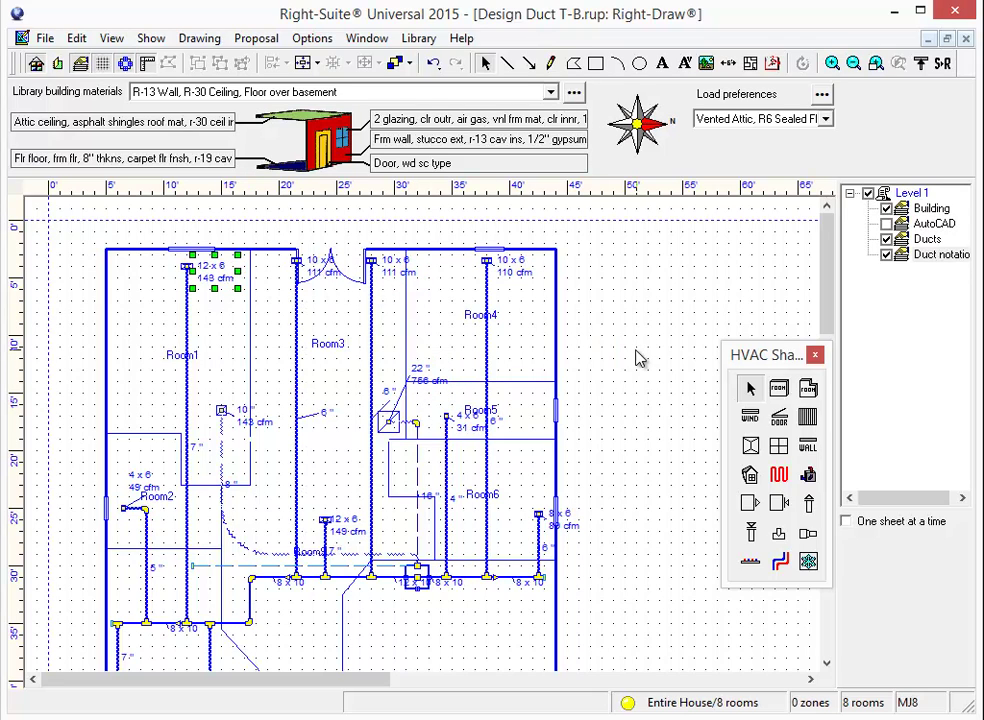
key(Tab)
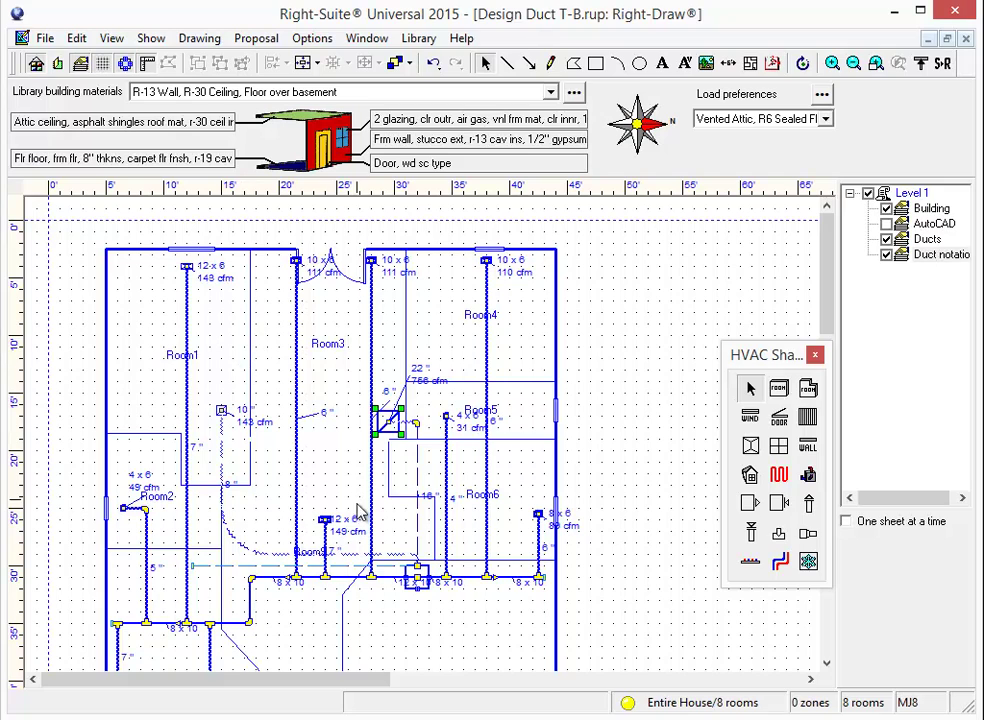
key(Delete)
key(ctrl+z)
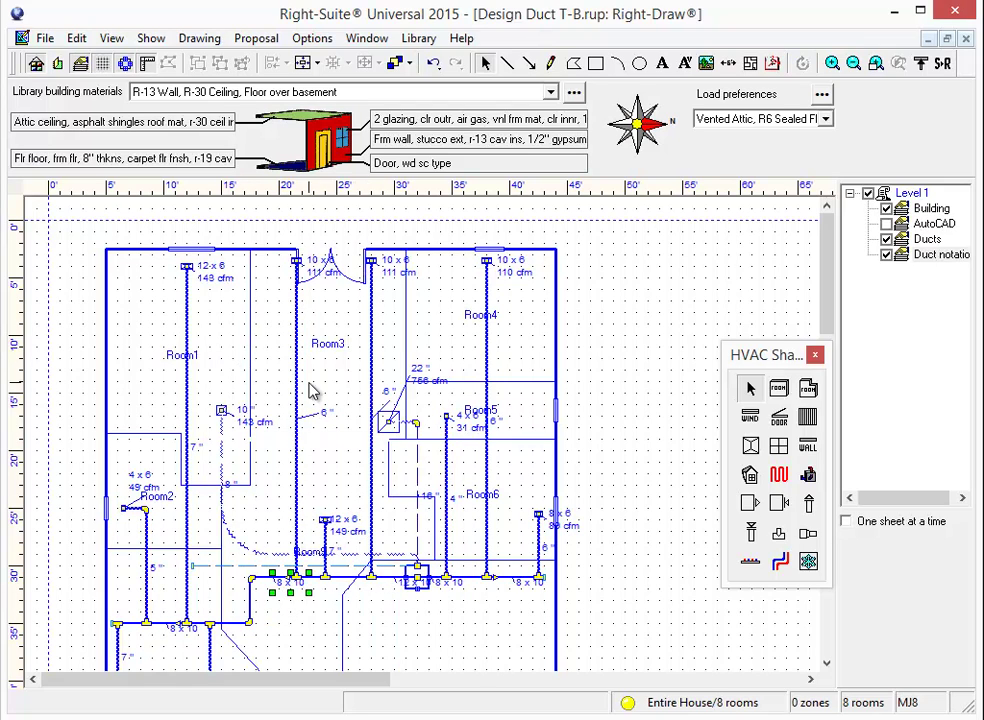
click(301, 418)
click(296, 416)
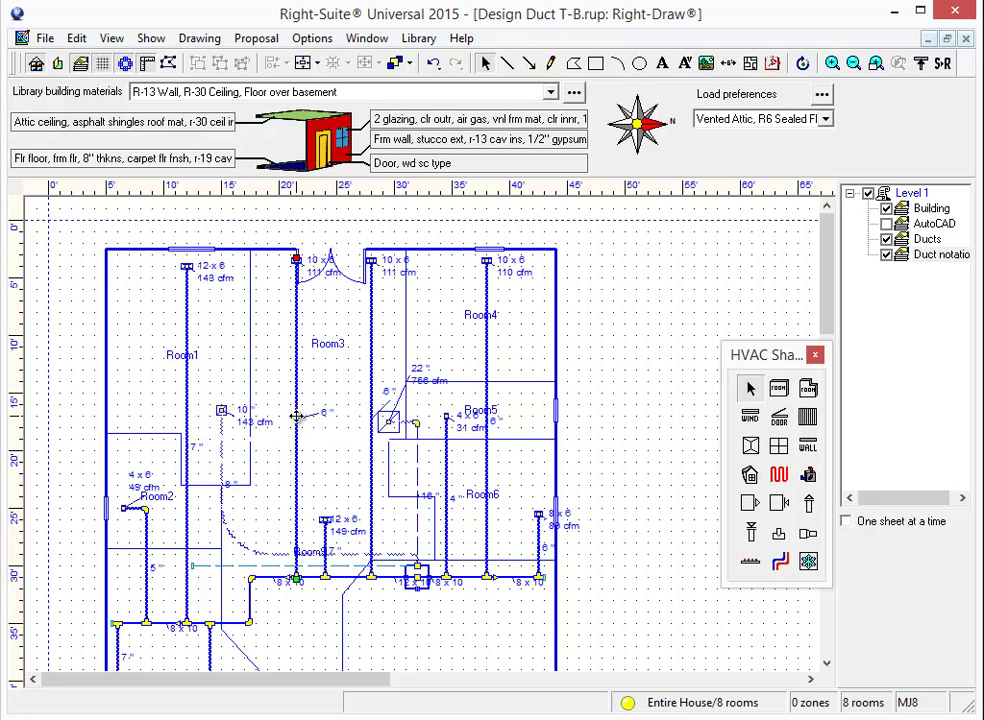
Step: Set the Room3-B duct height to 12 inches, then zoom to the 8 x 10 trunk junction
double_click(296, 416)
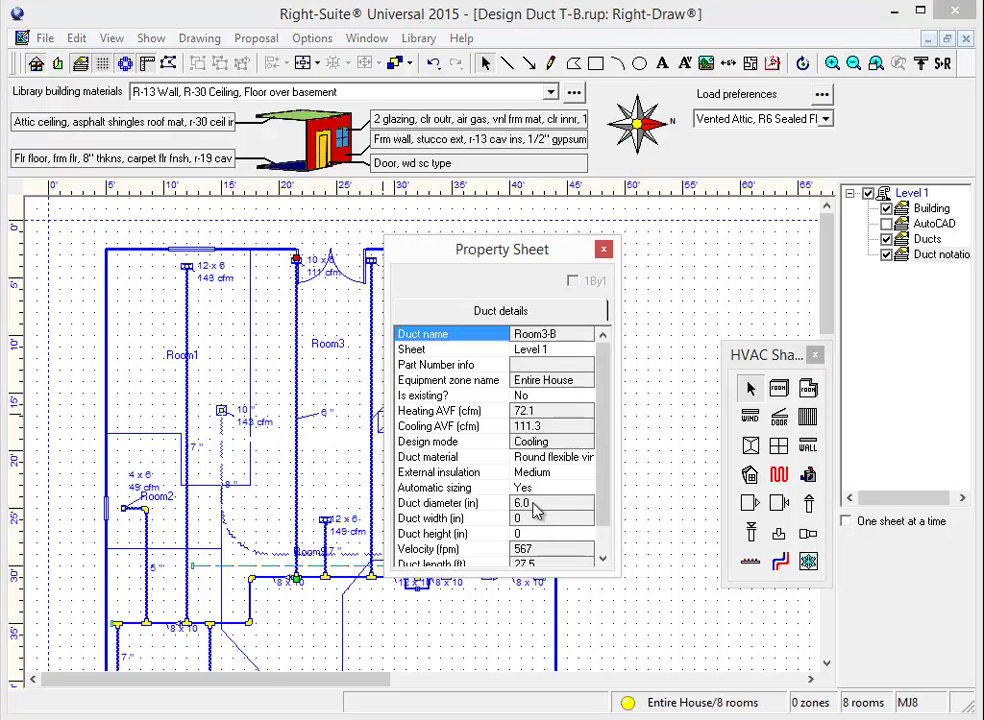
click(573, 534)
text(12)
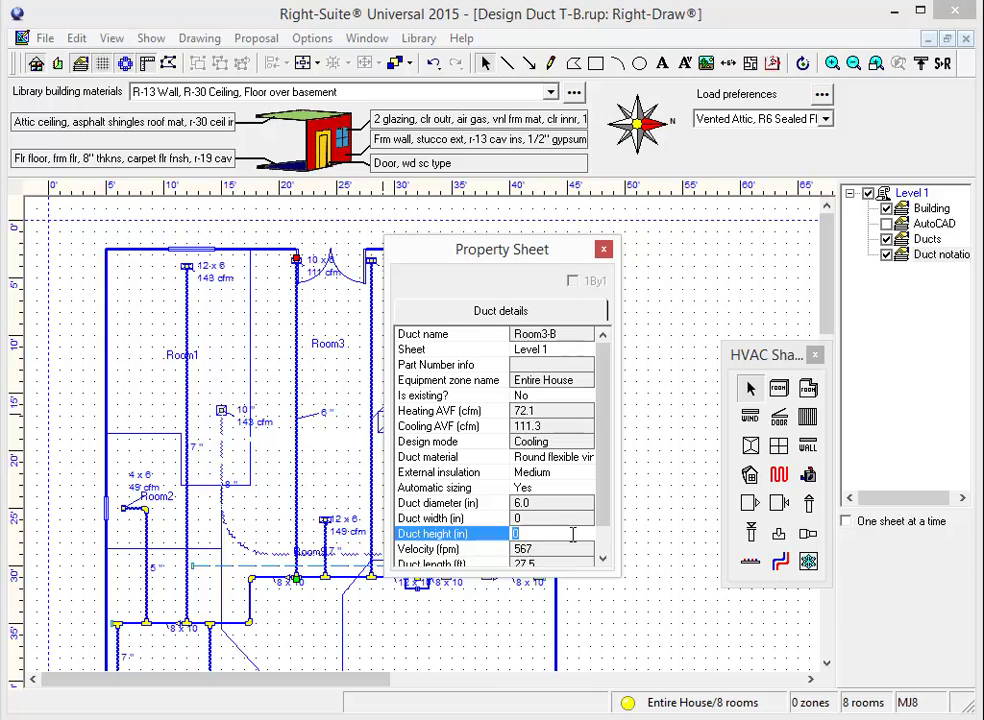
click(470, 503)
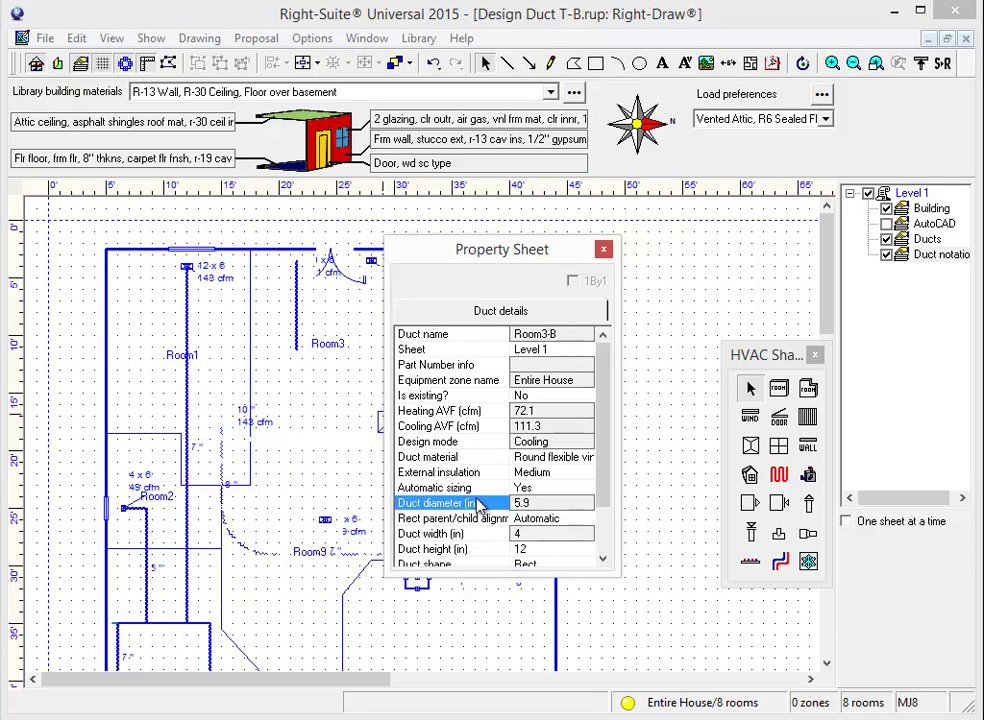
click(694, 345)
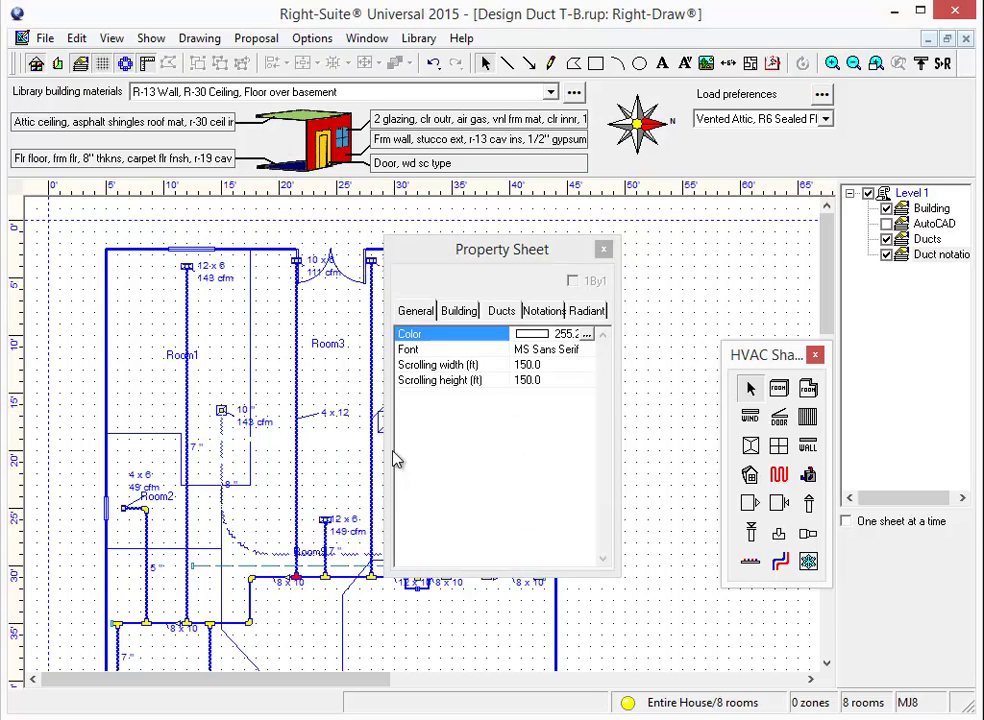
click(832, 62)
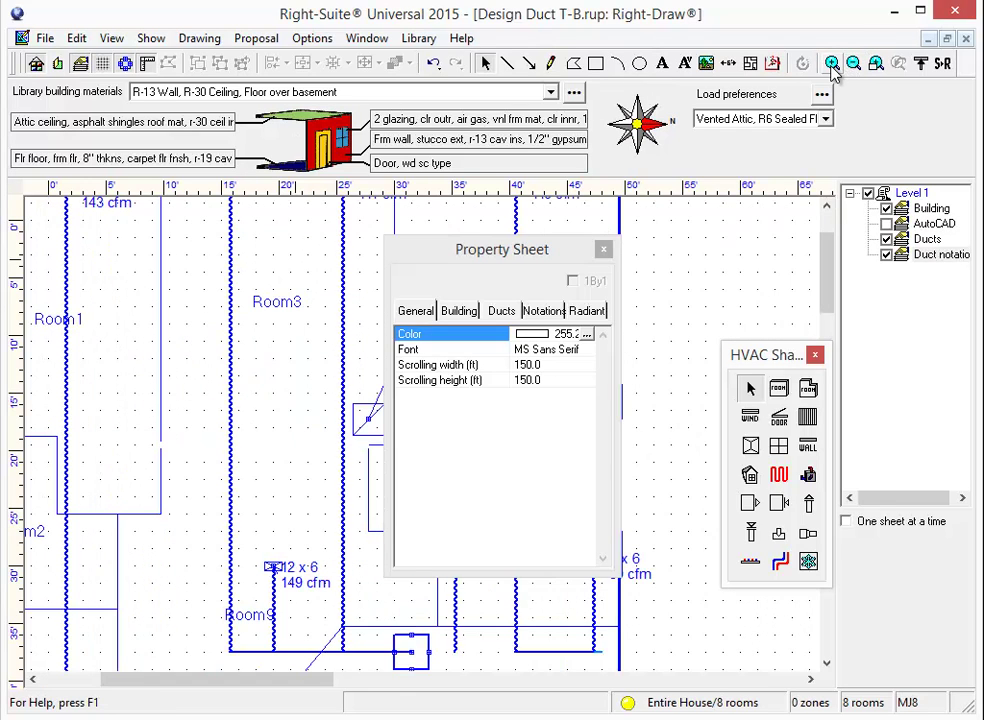
middle_drag(225, 615, 238, 538)
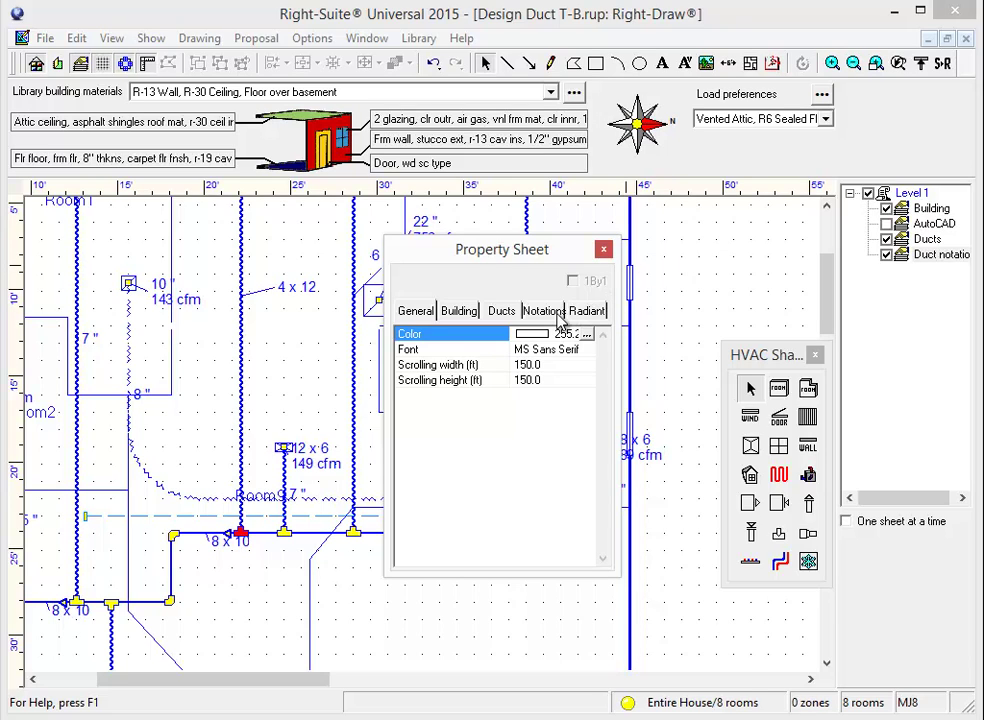
Step: Review the Notations and Ducts colour settings, including non-congruent fittings, then close the Property Sheet
click(540, 310)
click(501, 310)
click(440, 396)
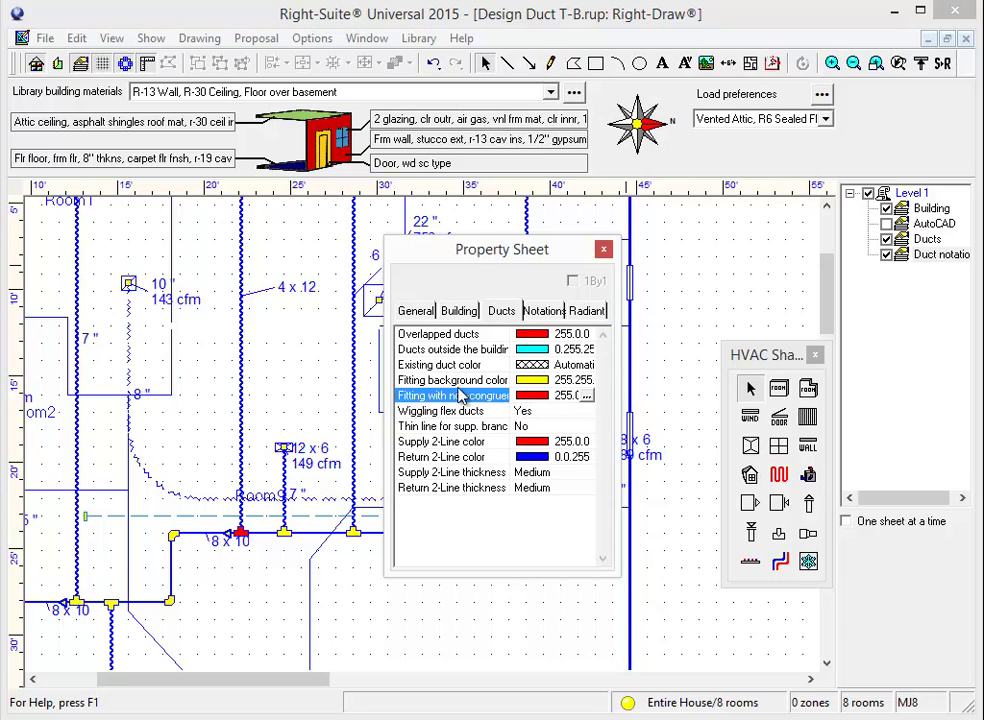
click(604, 249)
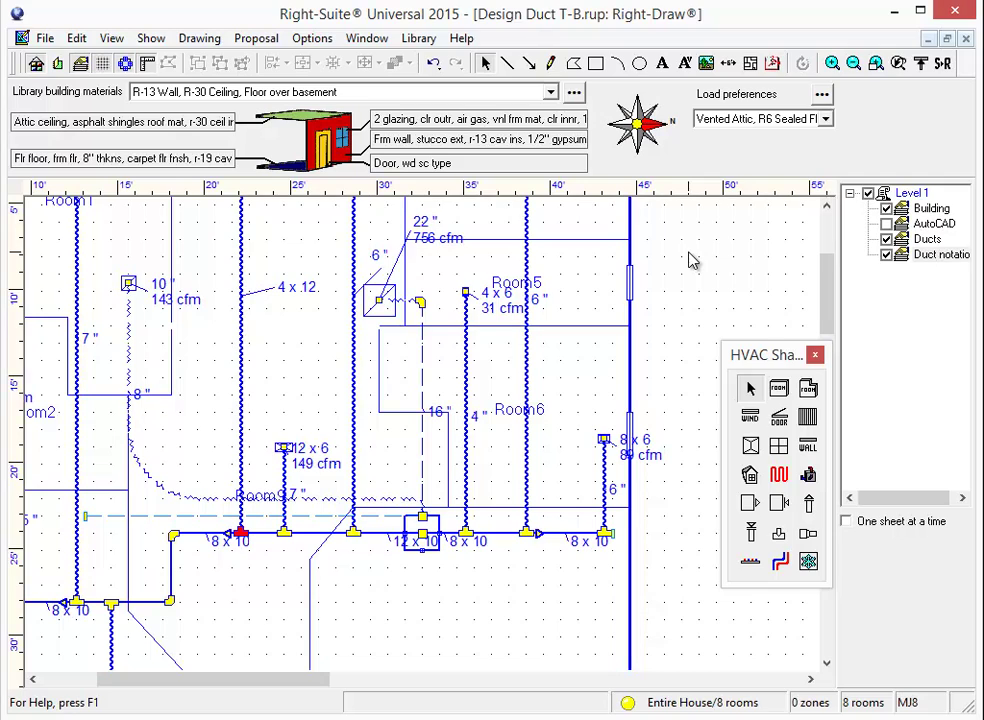
click(155, 40)
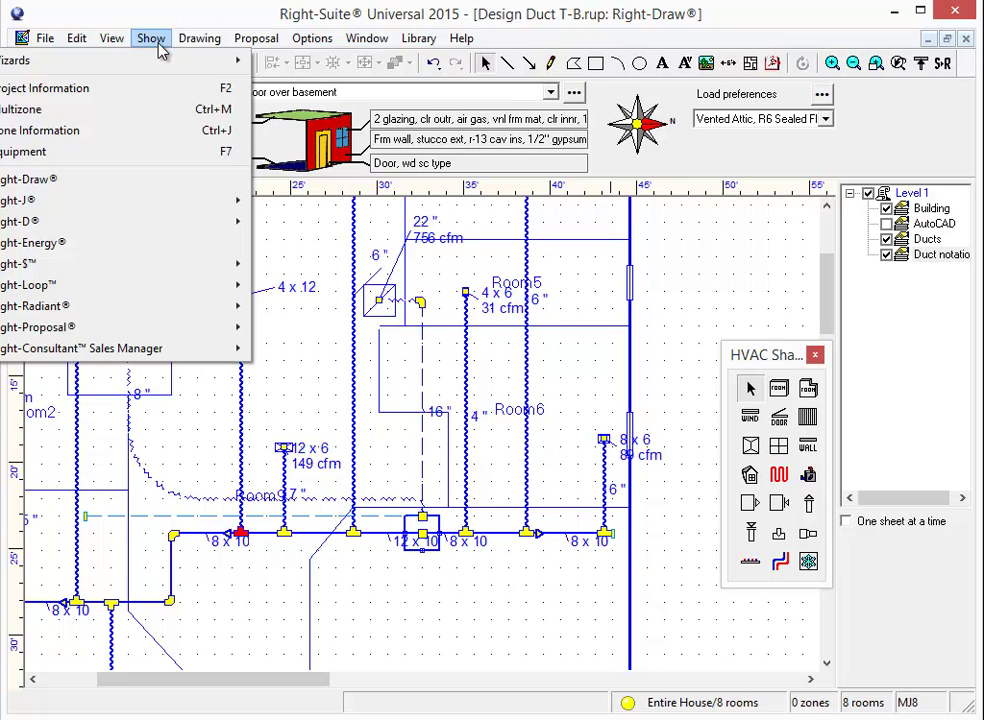
Step: Open Zone Information for Entire House and scroll to the System Characteristics and Ventilation sections
click(125, 130)
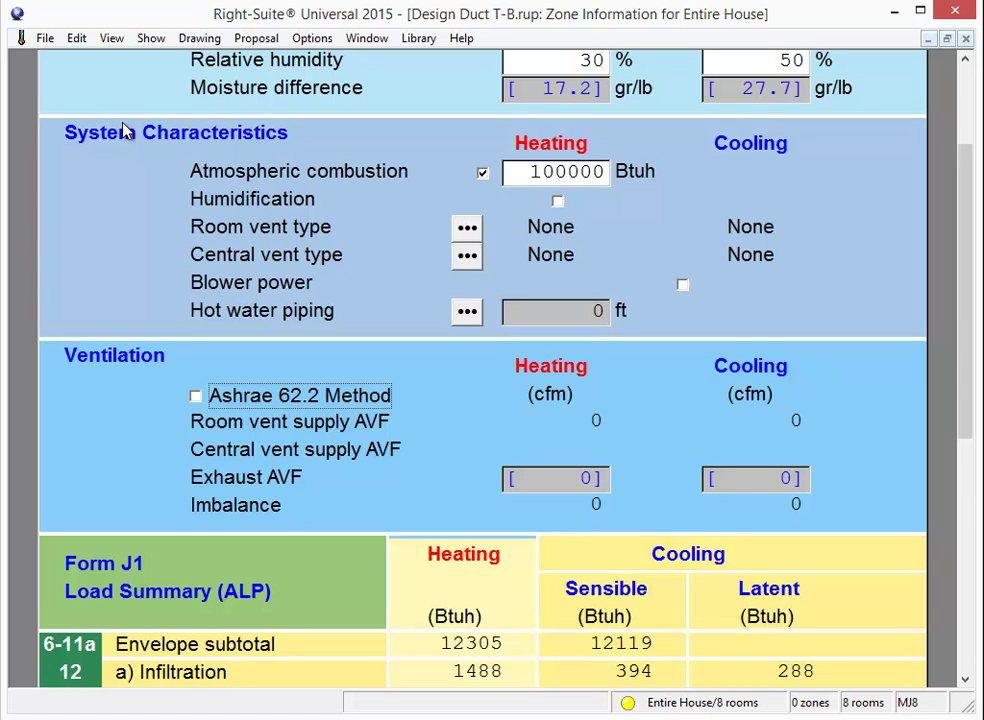
scroll(281, 180, up, 1)
scroll(282, 178, down, 2)
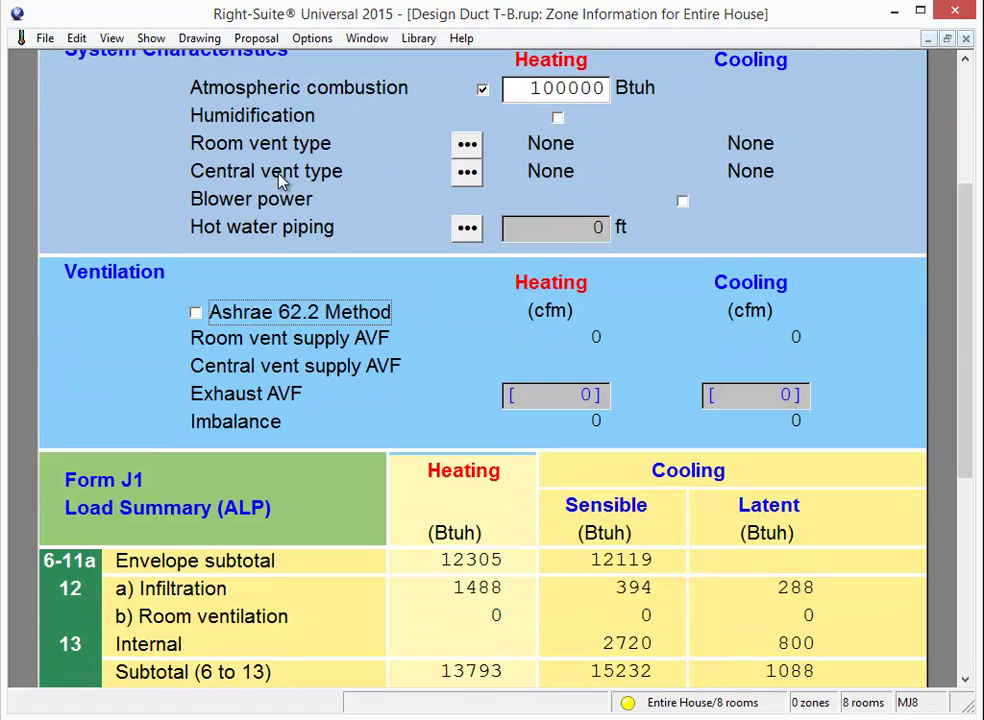
scroll(398, 205, up, 1)
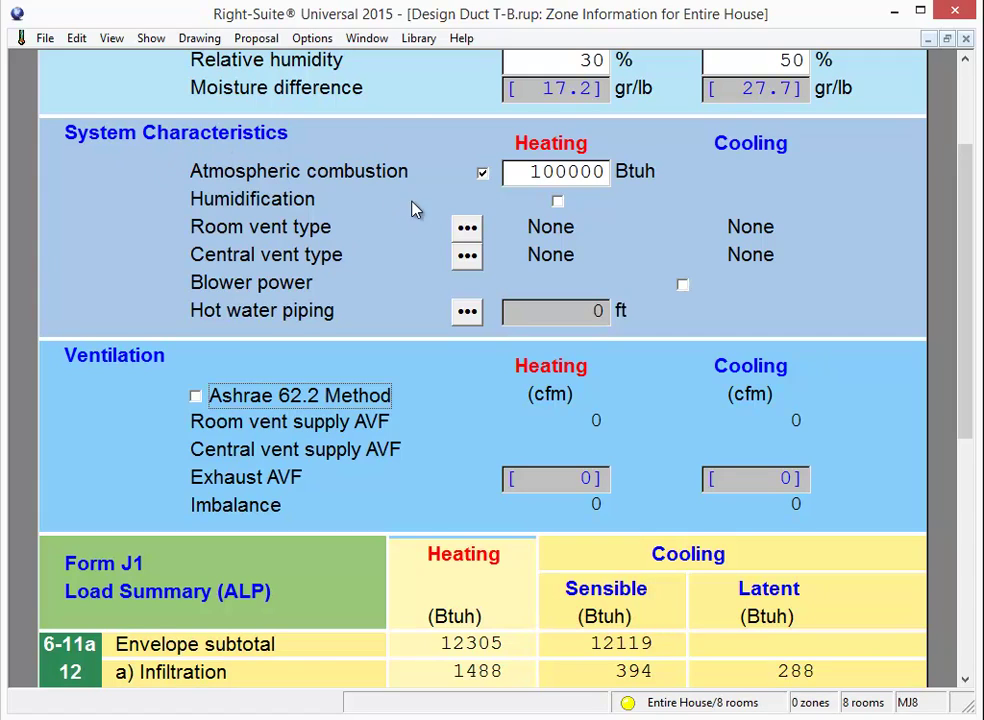
Step: Set the central vent type to Heat recovery for both heating and cooling
click(466, 256)
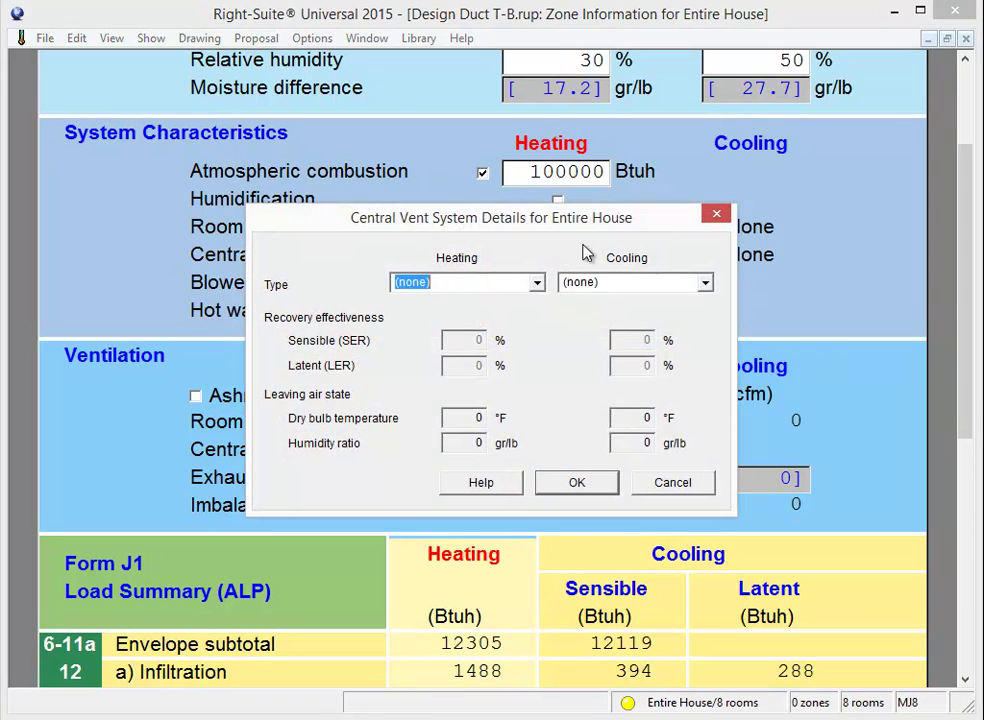
click(715, 214)
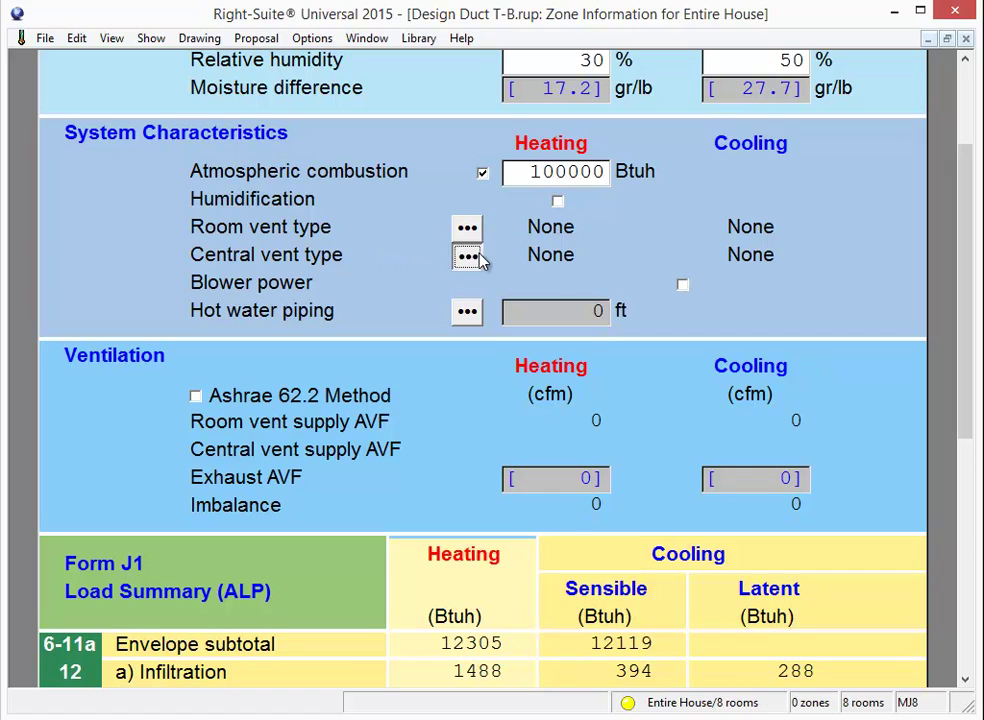
click(476, 257)
click(537, 283)
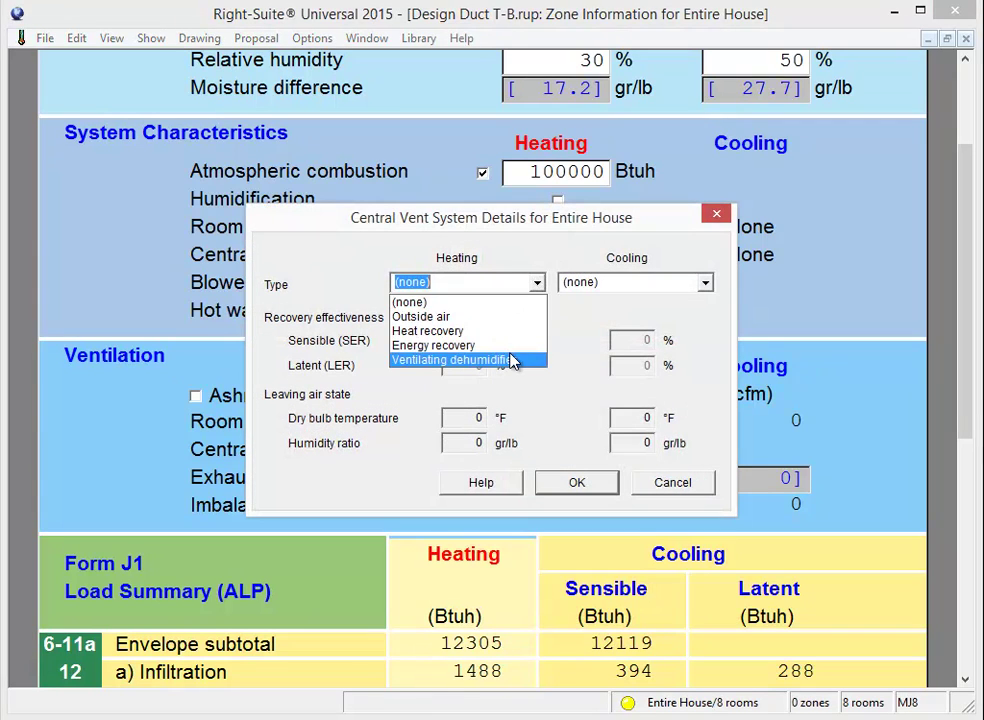
click(509, 331)
click(705, 283)
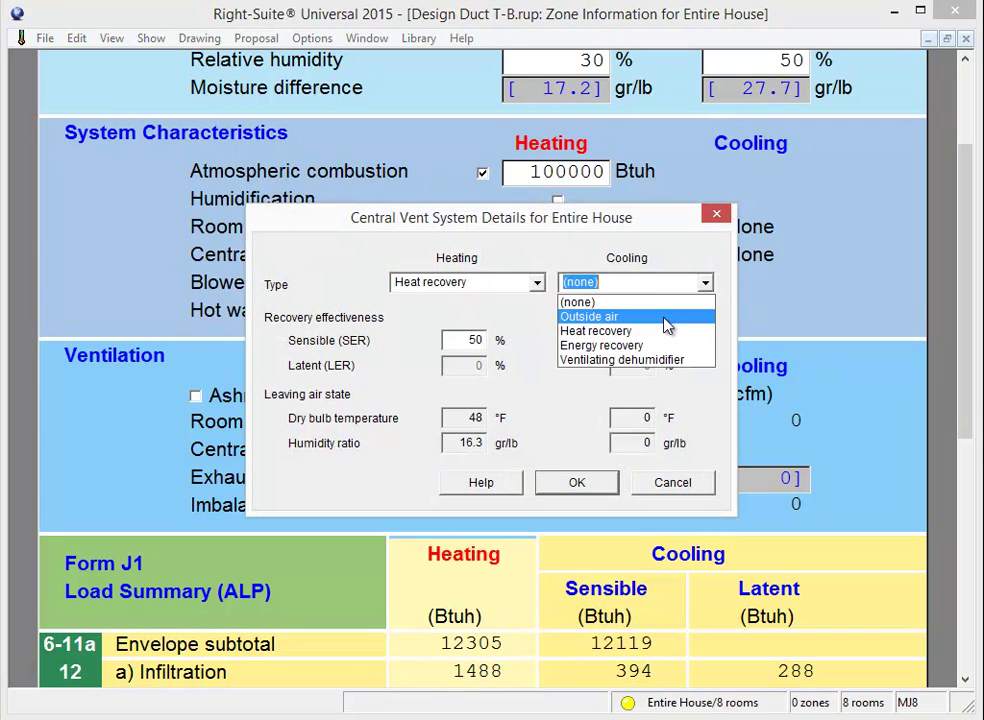
click(662, 331)
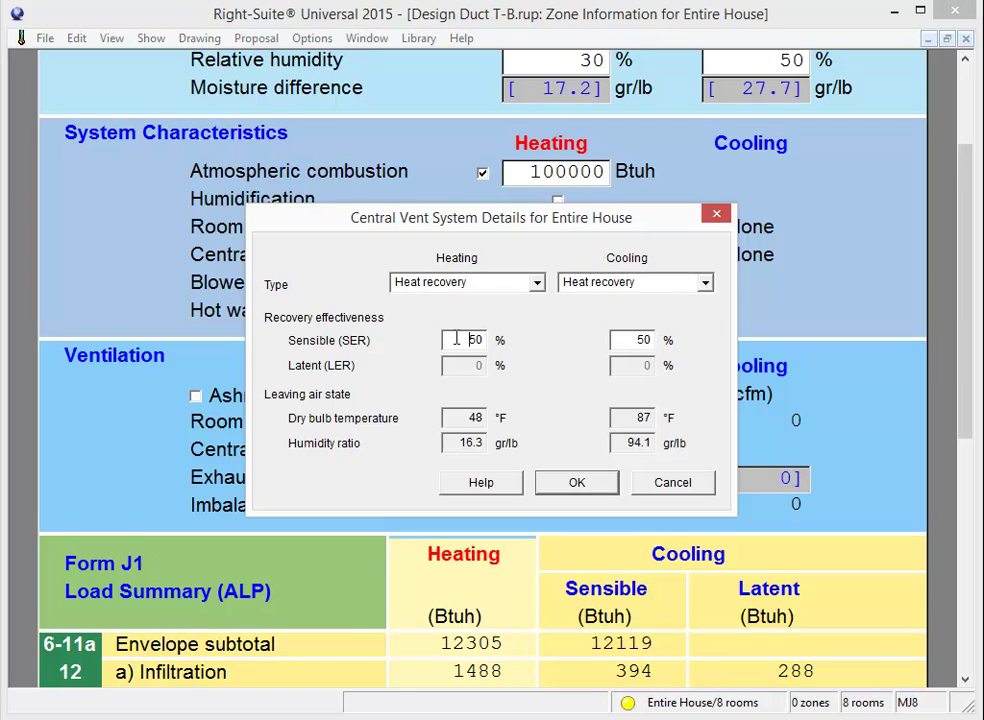
Step: Enter 80% sensible recovery for heating and cooling, confirm, and check the 64 cfm vent airflows
double_click(456, 340)
text(80)
double_click(643, 340)
text(80)
click(584, 486)
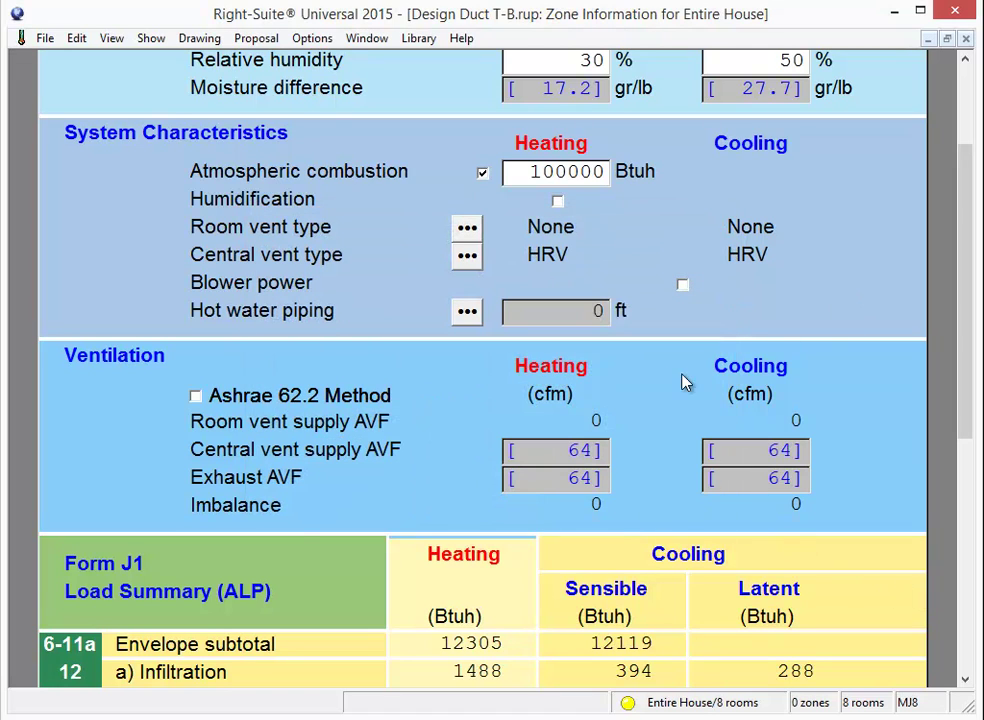
click(556, 450)
click(783, 451)
Step: Enable the ASHRAE 62.2 Method so central vent supply and exhaust become 59 cfm
click(512, 450)
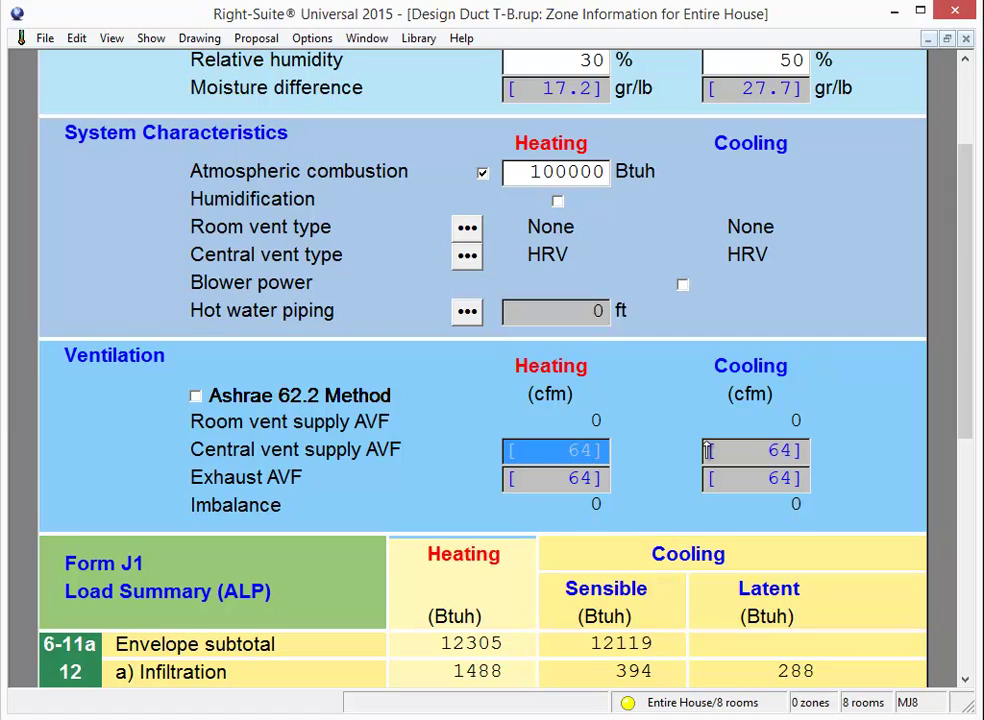
click(197, 398)
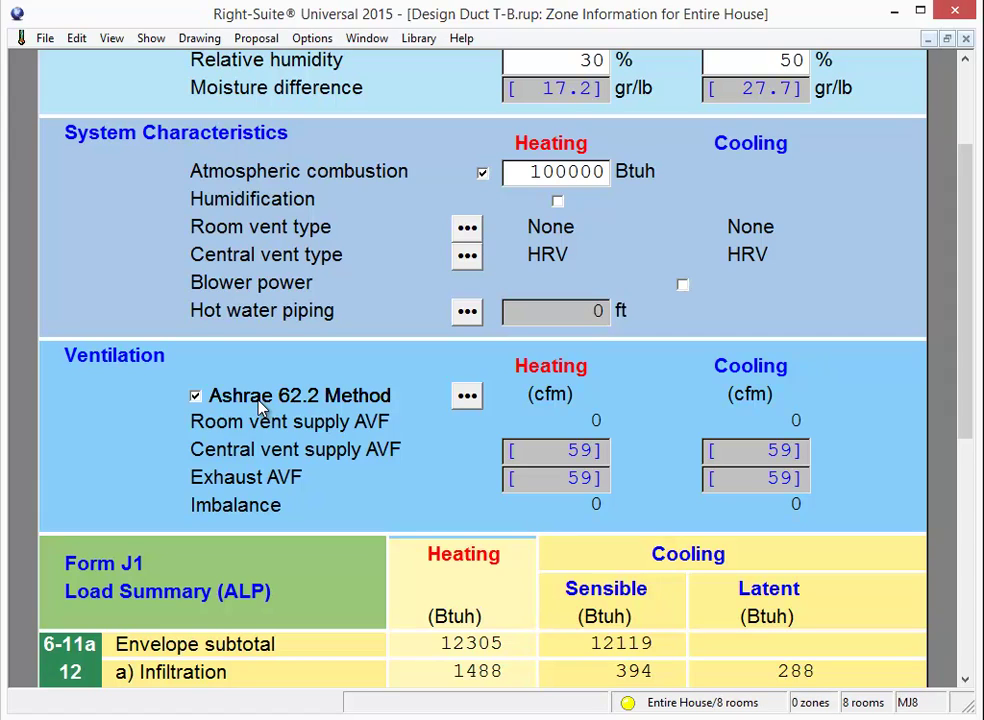
click(467, 397)
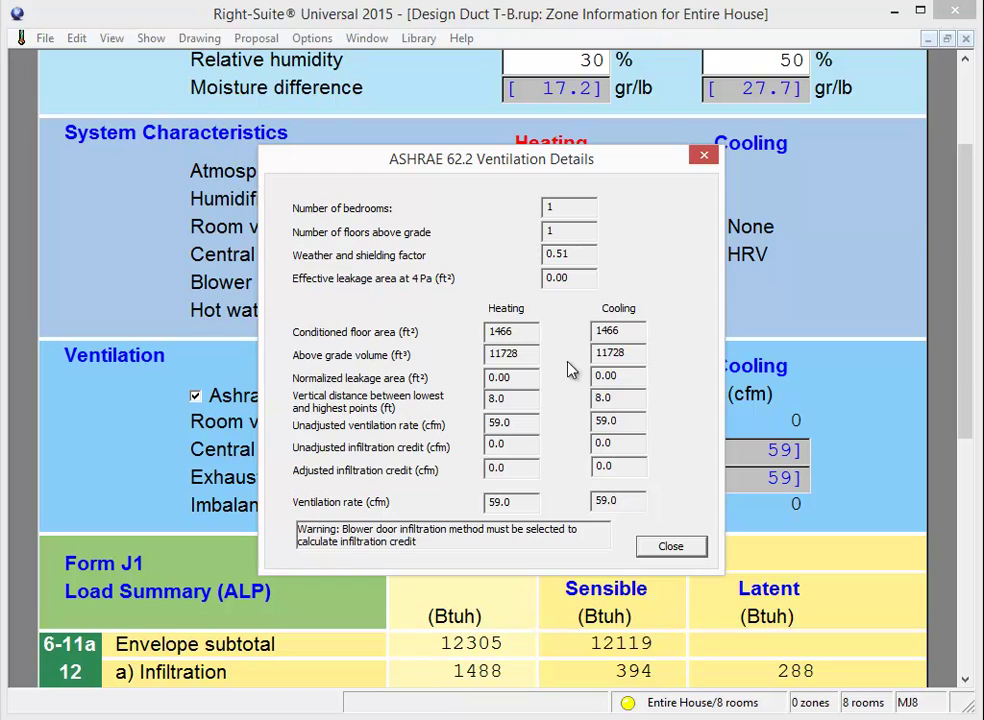
key(Escape)
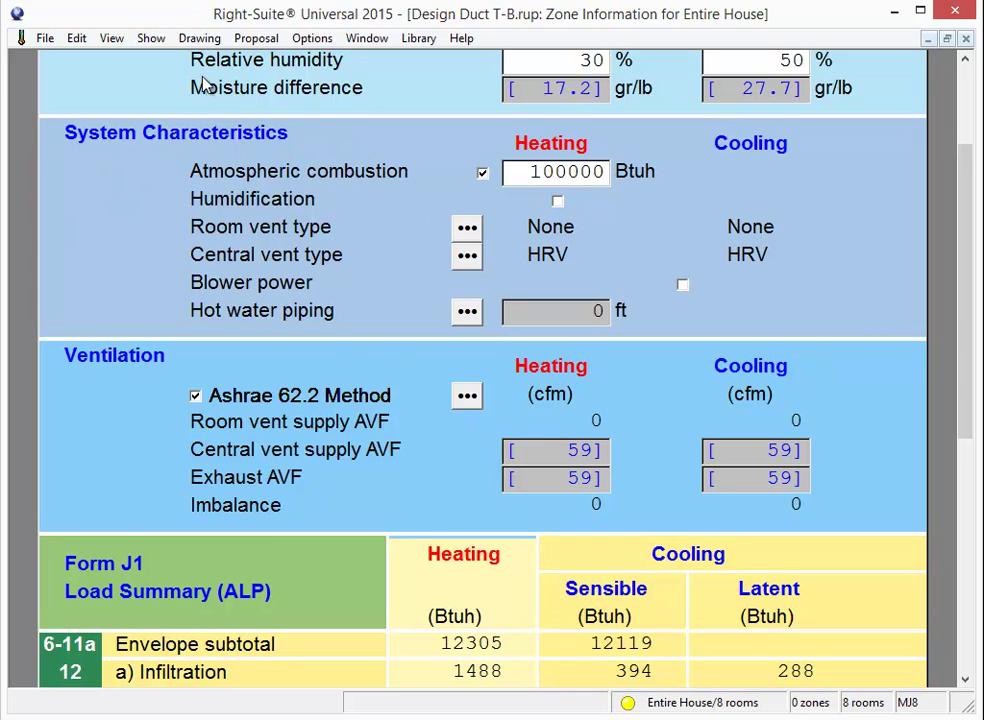
Step: Bring up the Infiltration for Entire House screen, currently Simplified Method with Tight construction
click(196, 38)
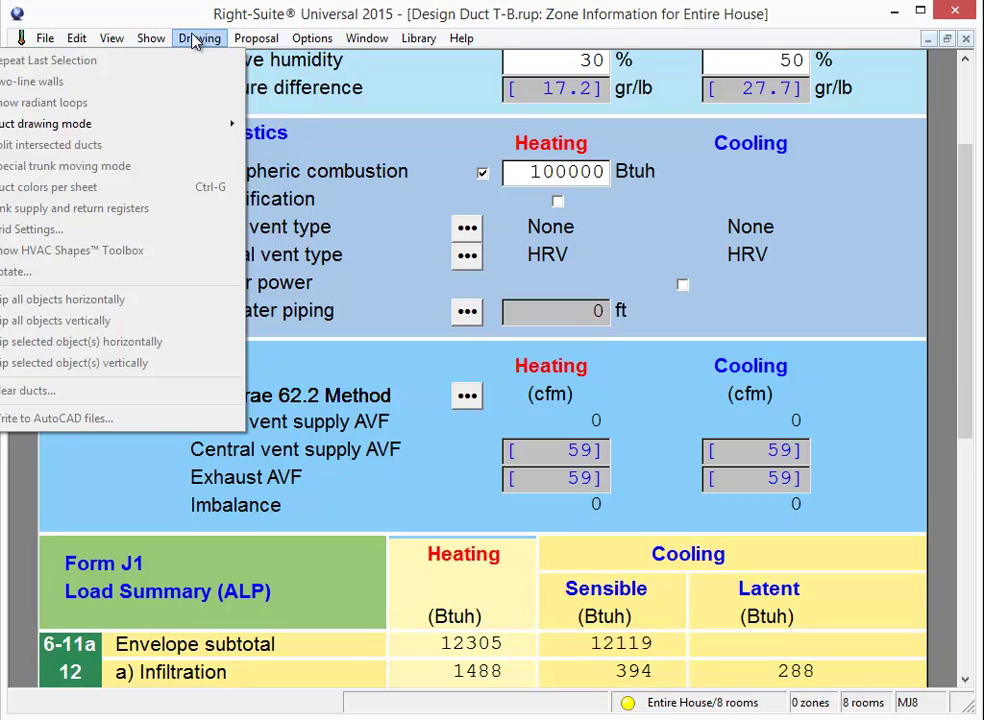
click(200, 38)
click(550, 450)
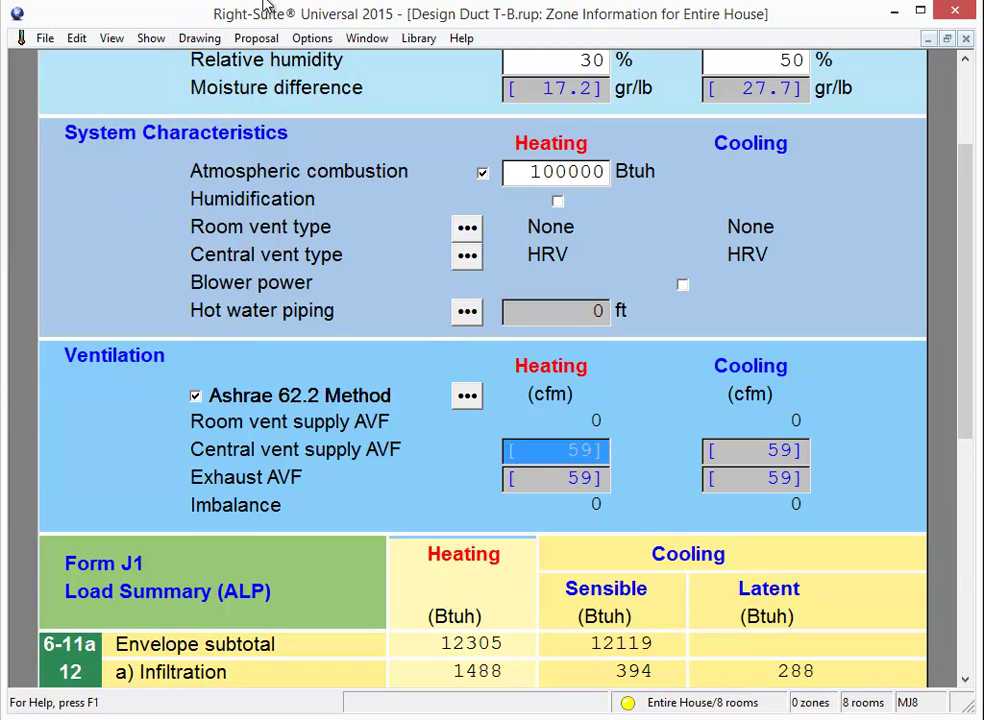
click(154, 39)
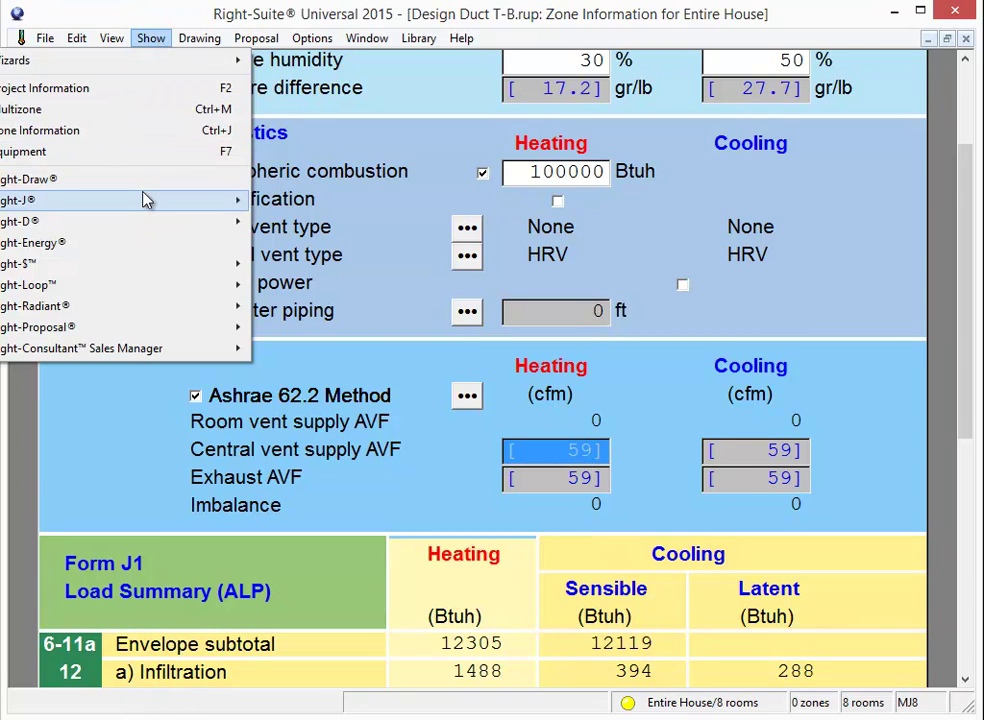
mouse_move(143, 200)
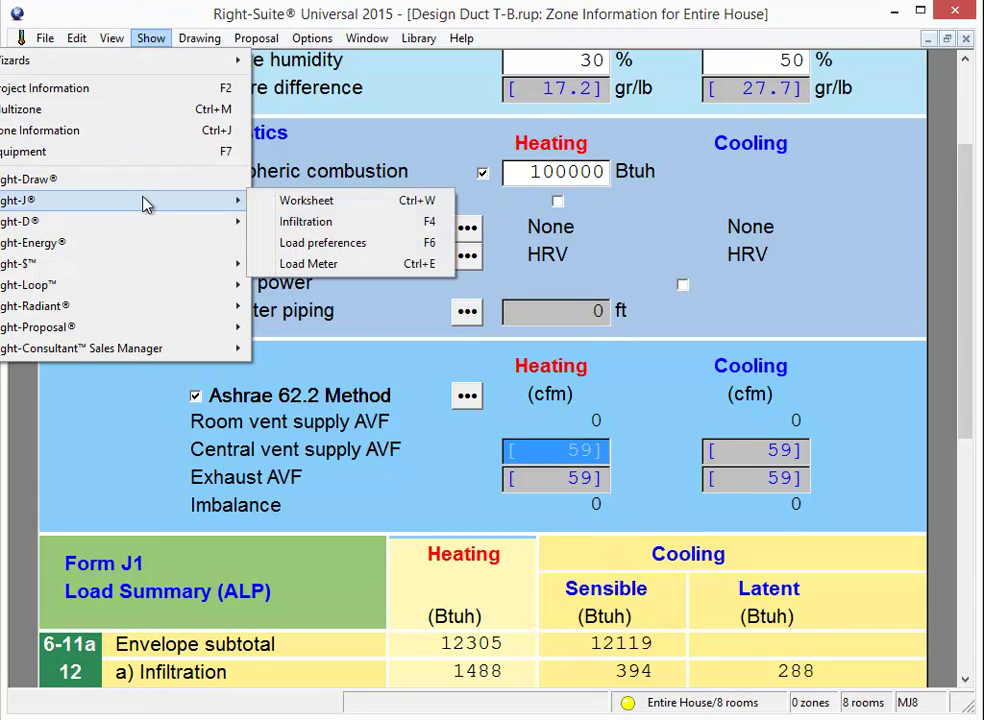
click(334, 229)
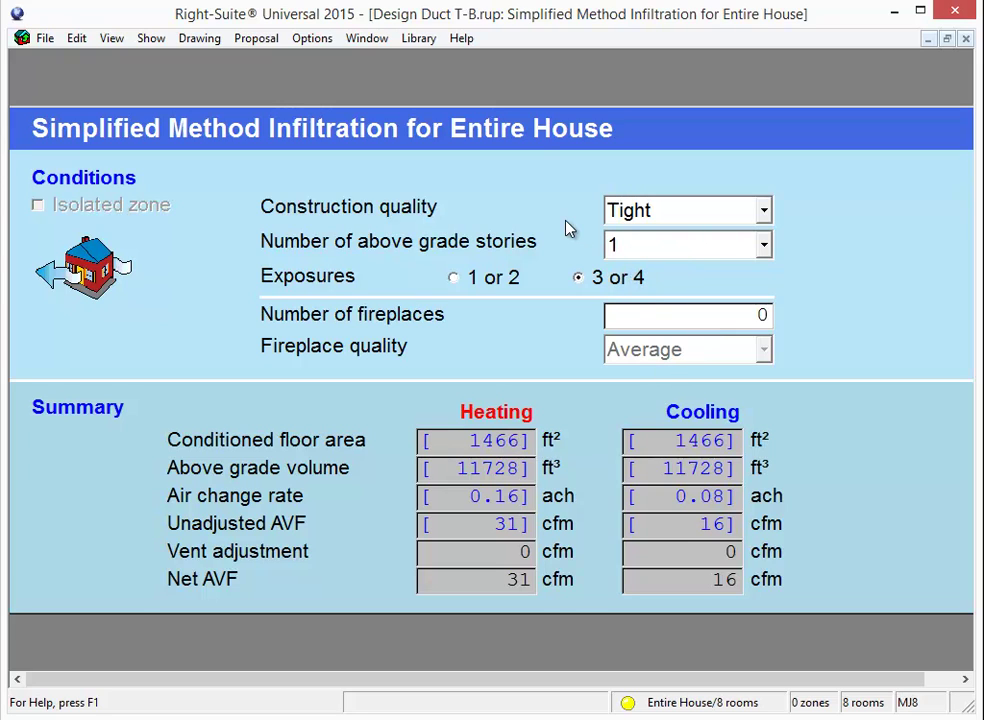
click(313, 40)
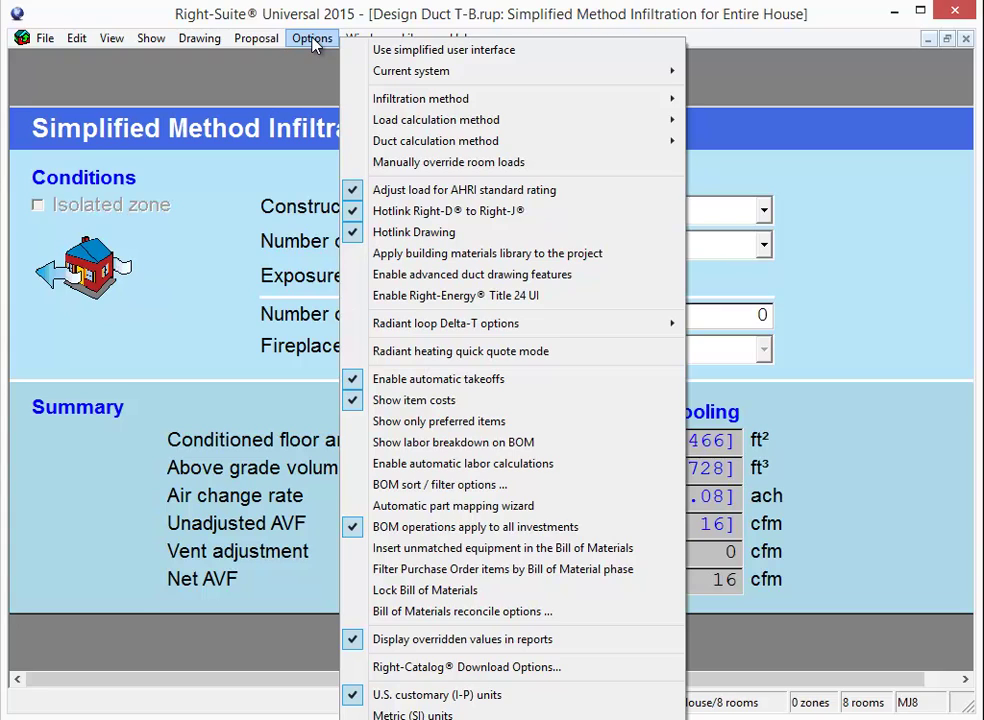
Step: Switch infiltration to the blower door method using a single-point test
mouse_move(345, 100)
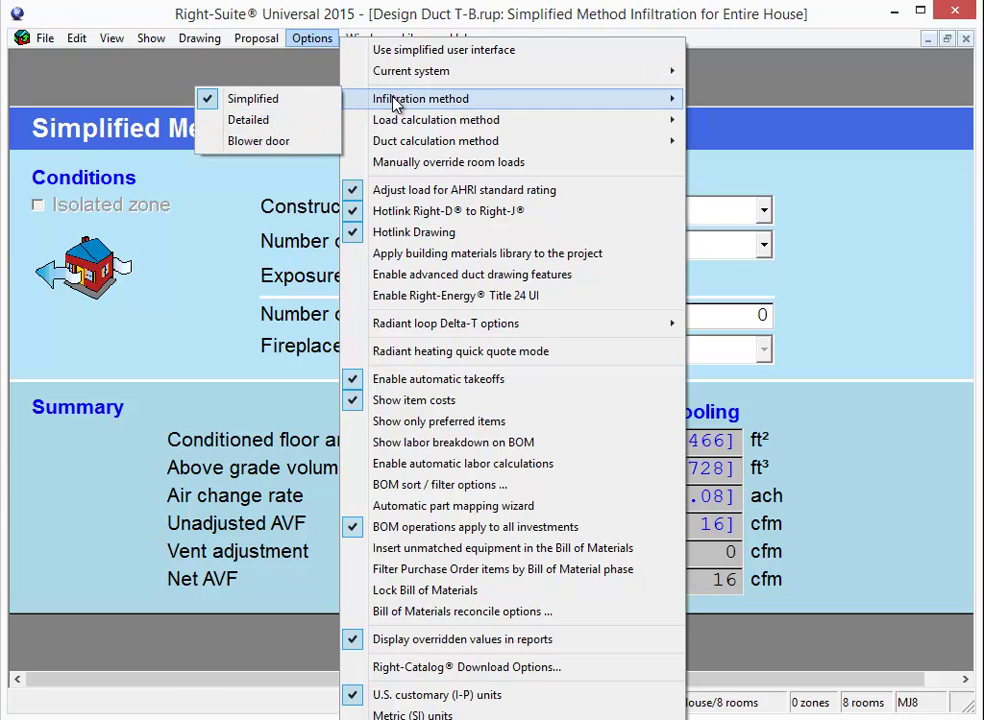
click(278, 146)
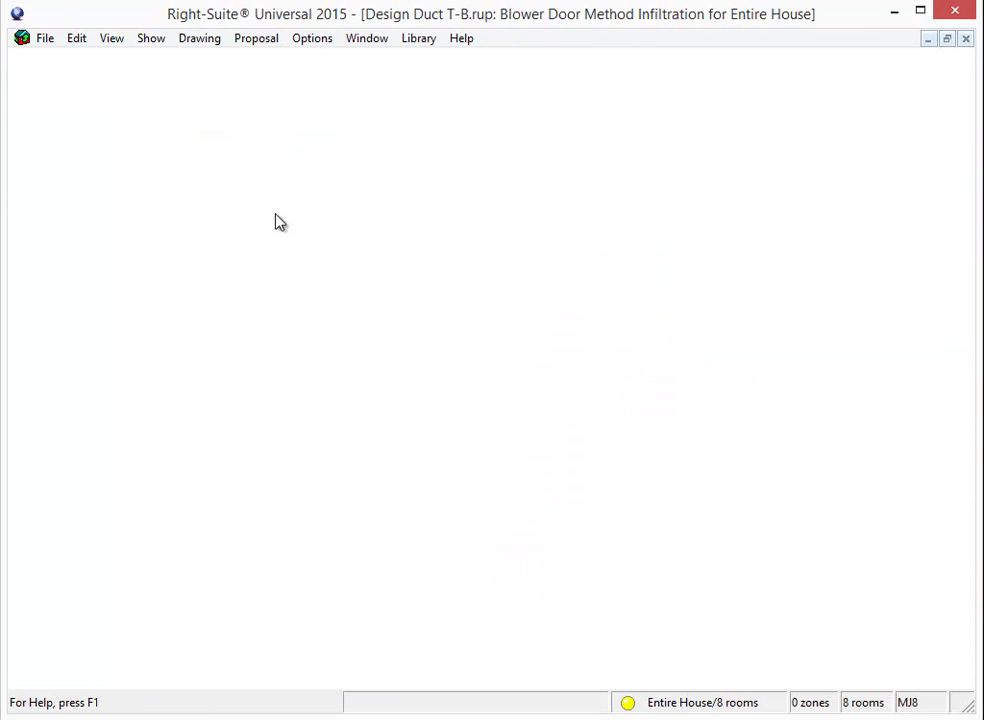
click(458, 333)
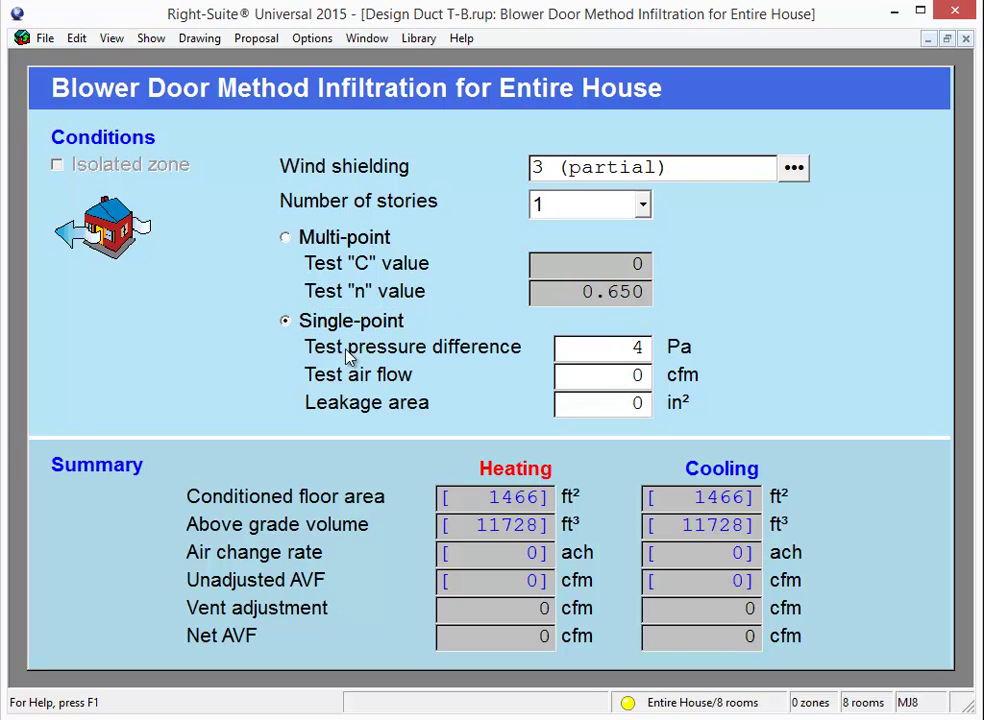
Step: Enter 50 Pa test pressure and 1500 cfm test air flow, giving 119 in² leakage area
click(605, 347)
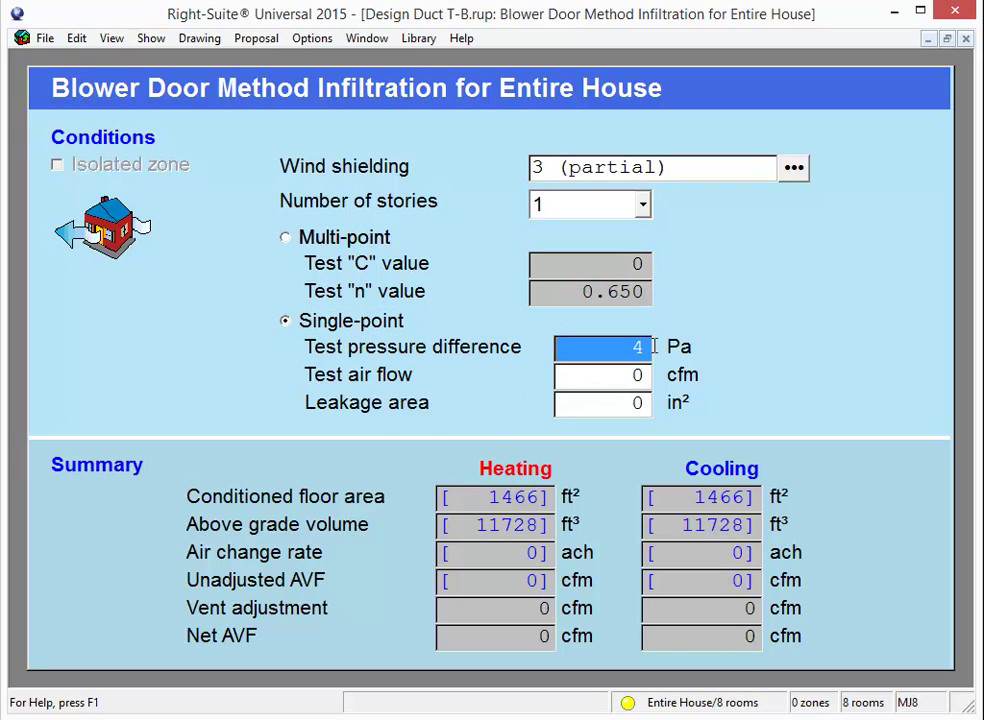
text(50)
key(Tab)
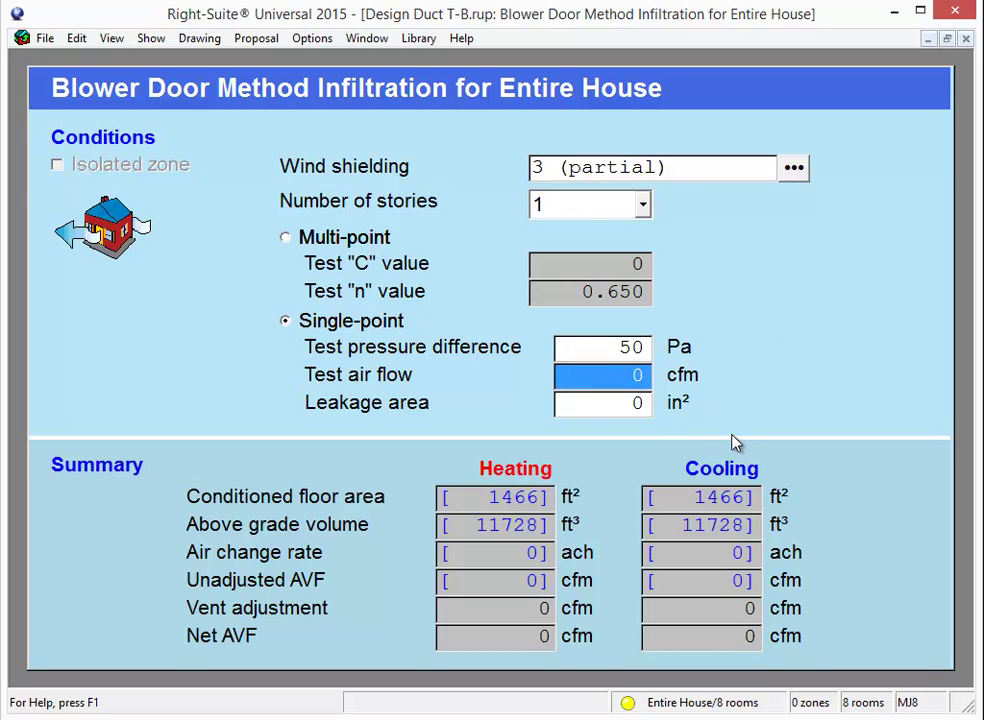
text(1500)
click(641, 398)
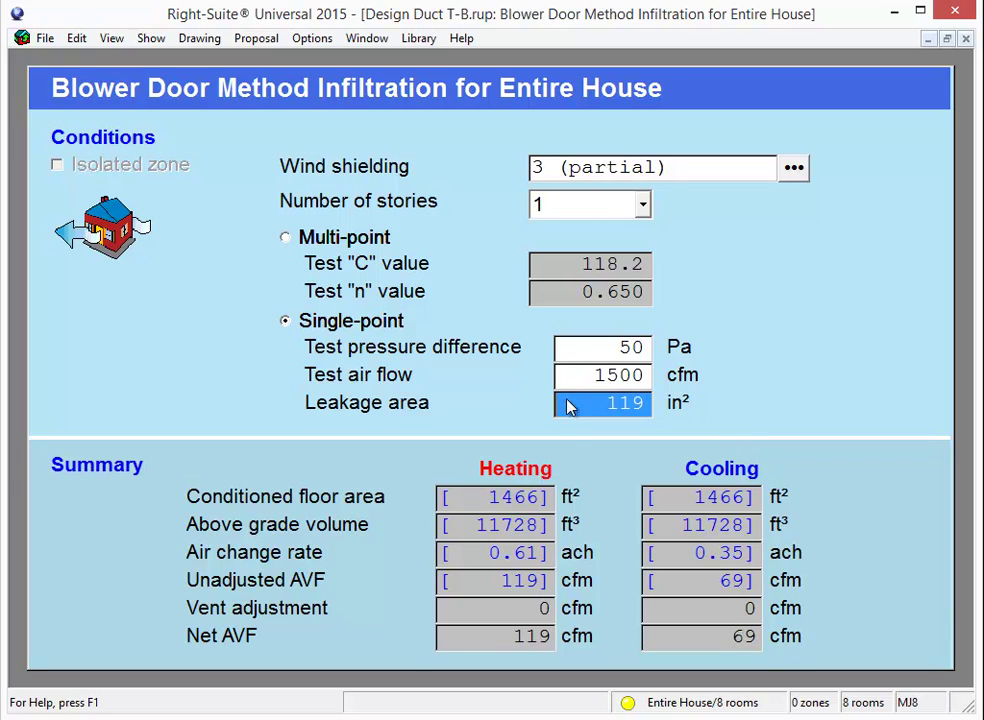
click(494, 553)
click(690, 556)
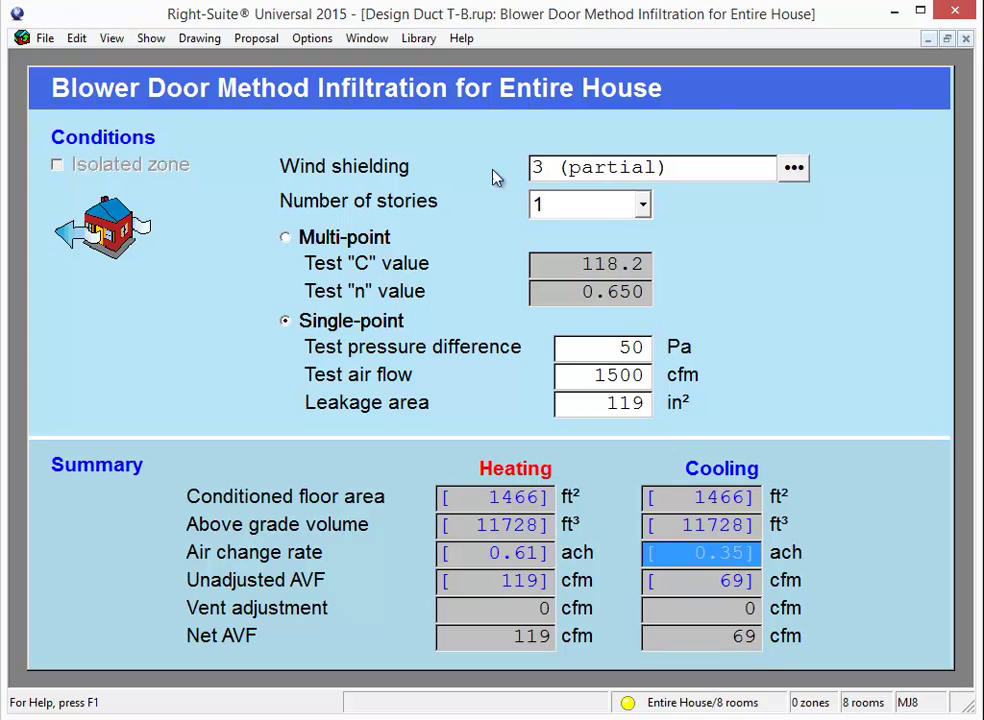
click(152, 37)
Step: Back on Zone Information, view the ASHRAE 62.2 details showing a 20.1 cfm ventilation rate
click(116, 135)
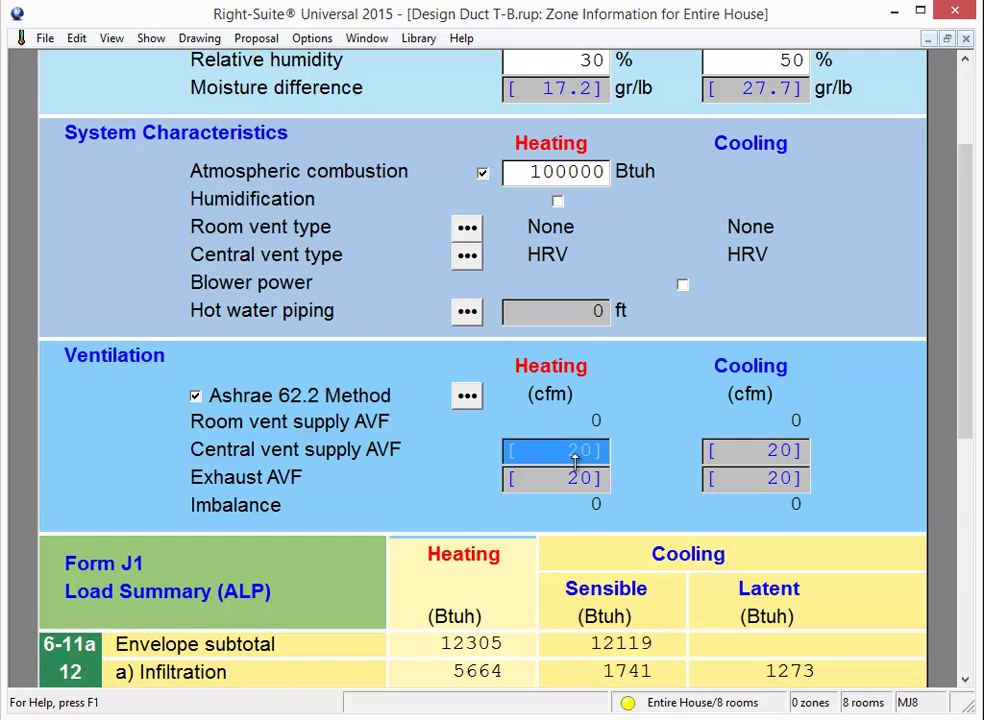
click(467, 395)
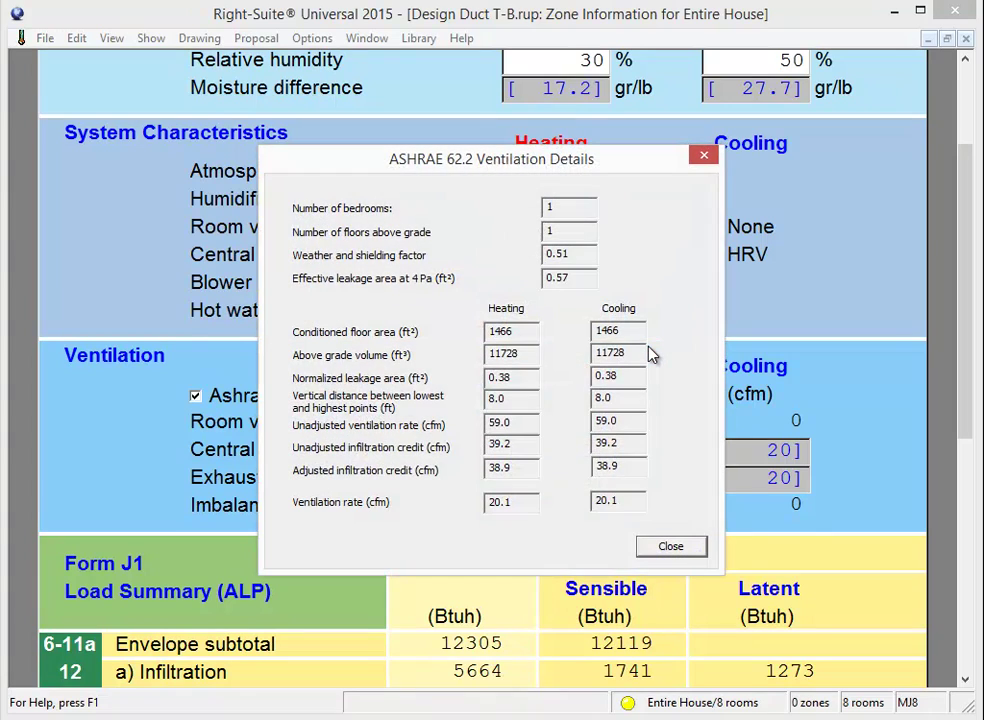